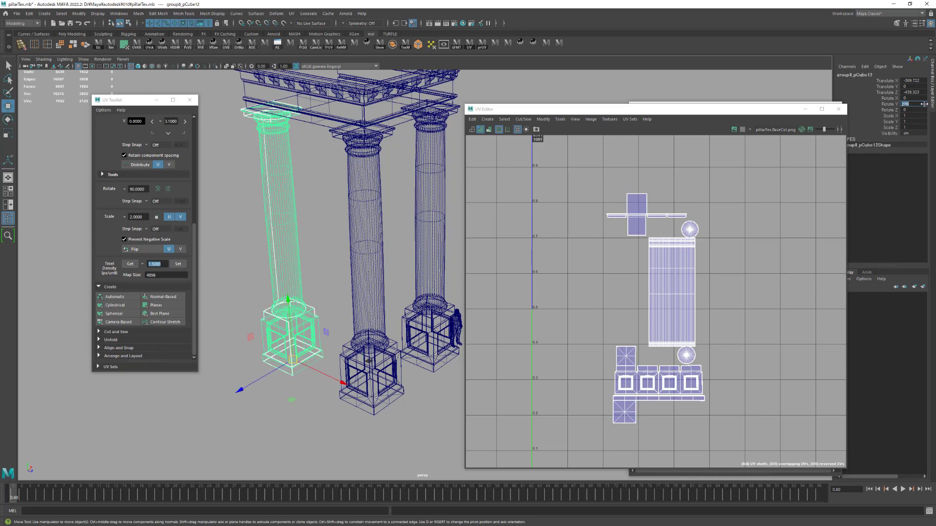
Select the three columns together and all of their overlapping UVs in the UV layout
{"action": "left_click_drag", "start_coordinate": [400, 254], "coordinate": [410, 261], "text": "alt"}
{"action": "left_click", "coordinate": [336, 220], "text": "shift"}
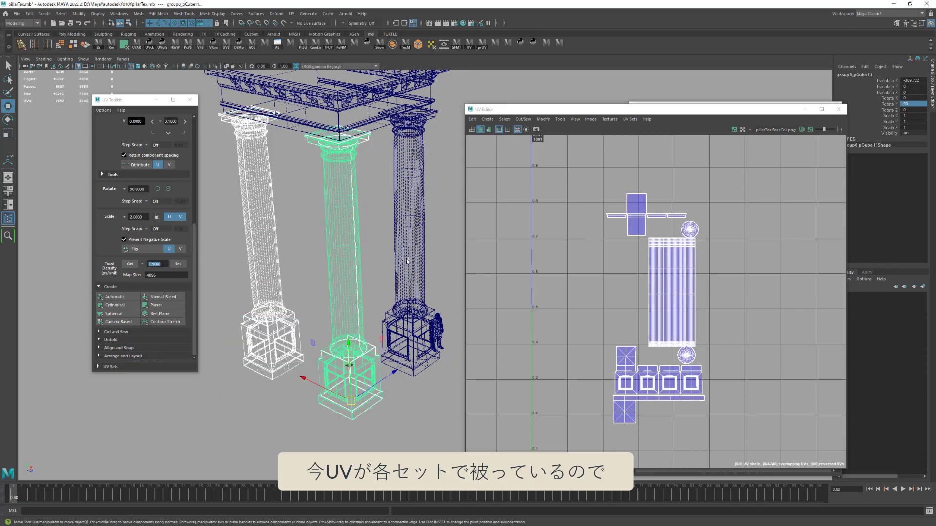
{"action": "left_click", "coordinate": [412, 263], "text": "shift"}
{"action": "scroll", "coordinate": [599, 317], "scroll_direction": "down", "scroll_amount": 2}
{"action": "key", "text": "F12"}
{"action": "left_click_drag", "start_coordinate": [717, 399], "coordinate": [585, 185]}
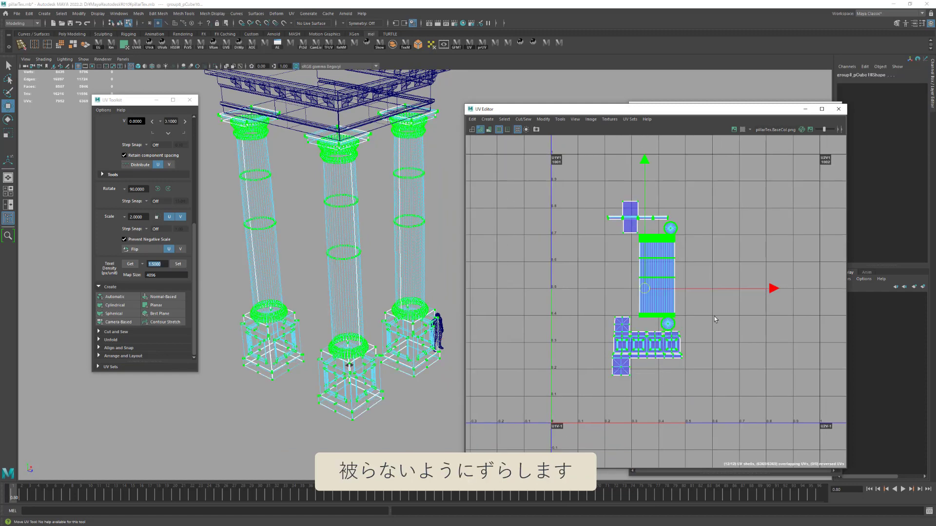
Move the UV sets of the three columns apart horizontally so they sit side by side without overlapping
{"action": "left_click_drag", "start_coordinate": [773, 286], "coordinate": [720, 288]}
{"action": "left_click_drag", "start_coordinate": [428, 341], "coordinate": [475, 341], "text": "alt"}
{"action": "middle_click_drag", "start_coordinate": [656, 371], "coordinate": [697, 364], "text": "alt"}
{"action": "left_click_drag", "start_coordinate": [415, 390], "coordinate": [381, 401], "text": "alt"}
{"action": "left_click_drag", "start_coordinate": [412, 431], "coordinate": [391, 410], "text": "alt"}
{"action": "left_click", "coordinate": [364, 253], "text": "ctrl"}
{"action": "middle_click_drag", "start_coordinate": [692, 375], "coordinate": [757, 385], "text": "alt"}
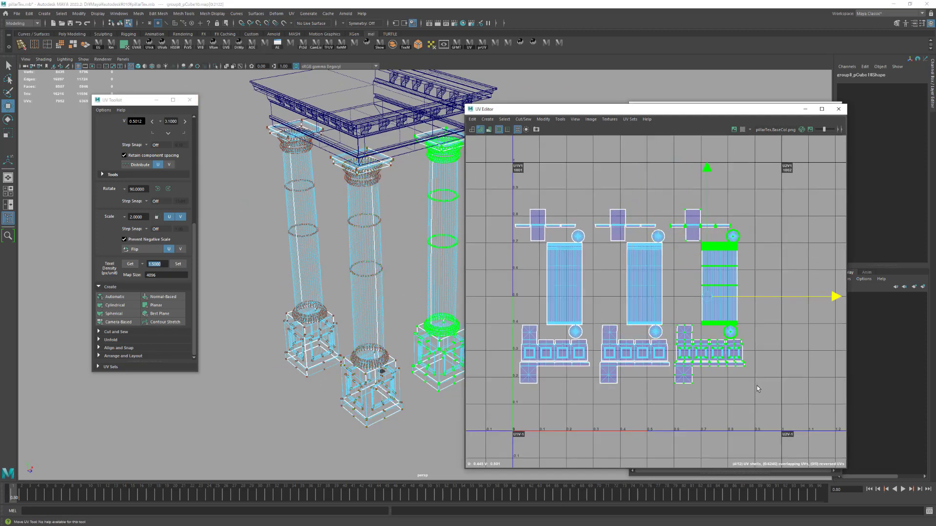
Return to shaded object selection and assign the existing default material (initialShadingGroup) to the three columns
{"action": "key", "text": "F8"}
{"action": "key", "text": "5"}
{"action": "left_click_drag", "start_coordinate": [385, 303], "coordinate": [389, 301], "text": "alt"}
{"action": "left_click_drag", "start_coordinate": [422, 232], "coordinate": [599, 137], "text": "alt"}
{"action": "left_click", "coordinate": [409, 217]}
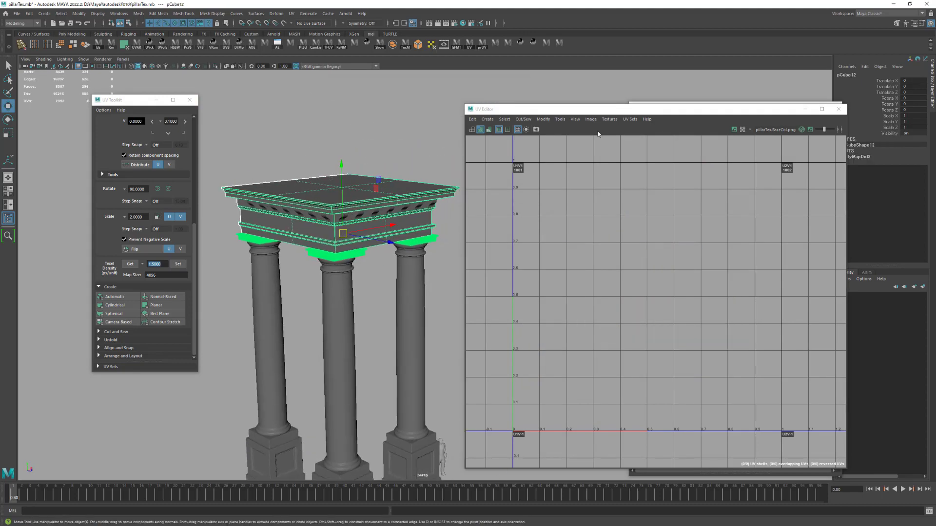
{"action": "left_click_drag", "start_coordinate": [429, 273], "coordinate": [413, 290], "text": "alt"}
{"action": "left_click", "coordinate": [412, 290]}
{"action": "left_click", "coordinate": [341, 313], "text": "shift"}
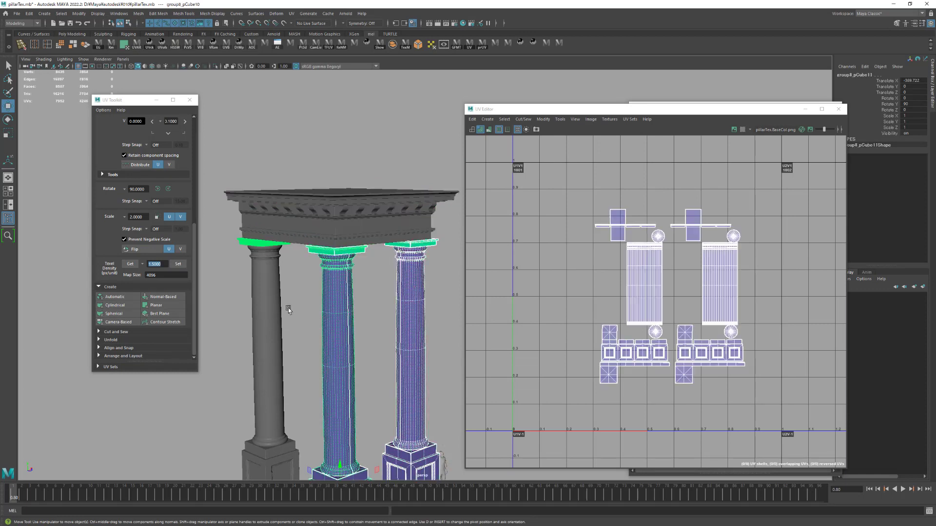
{"action": "left_click", "coordinate": [271, 310], "text": "shift"}
{"action": "right_click", "coordinate": [336, 300]}
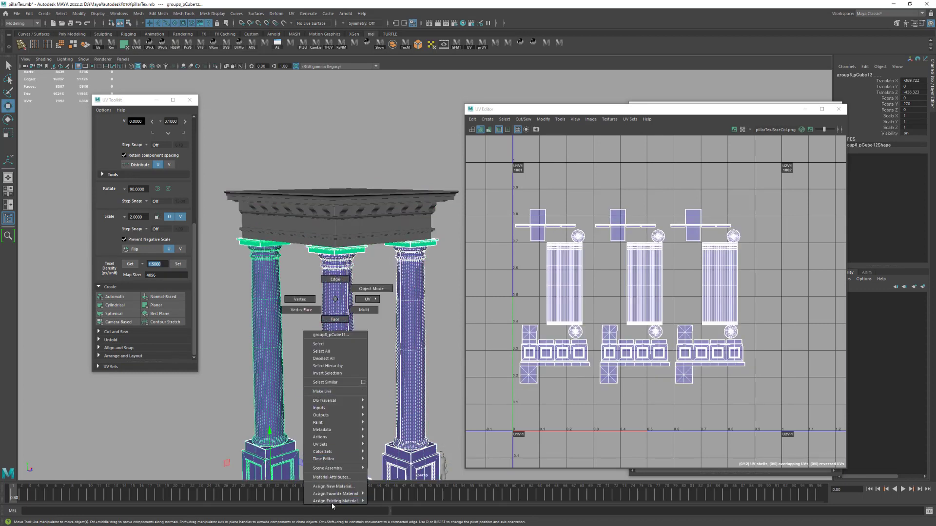
{"action": "mouse_move", "coordinate": [333, 503]}
{"action": "left_click", "coordinate": [404, 502]}
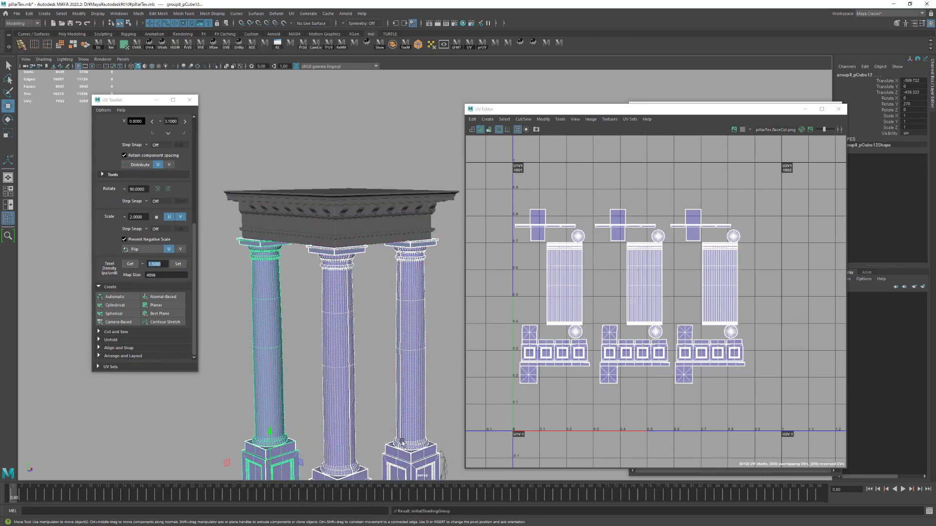
Select the main entablature block on top of the columns and create planar-projected UVs for it
{"action": "left_click", "coordinate": [377, 238]}
{"action": "left_click_drag", "start_coordinate": [614, 109], "coordinate": [642, 114]}
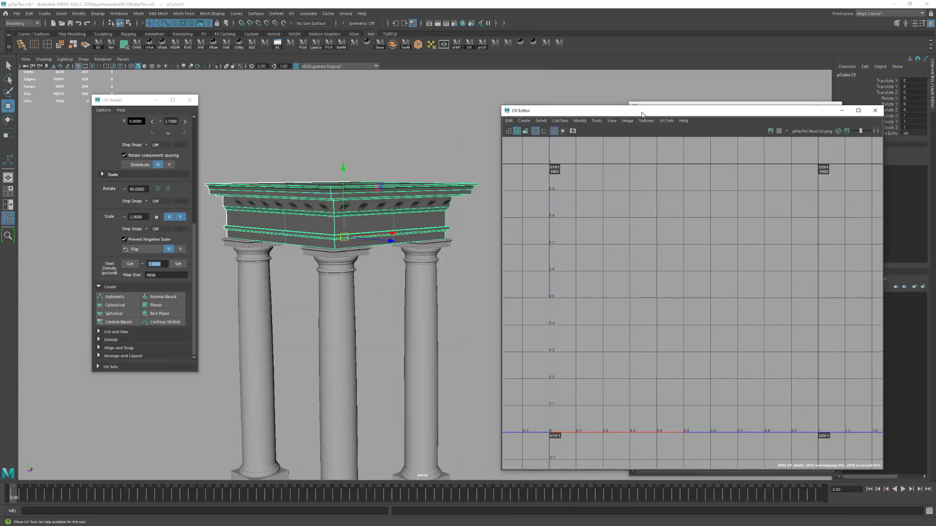
{"action": "scroll", "coordinate": [356, 243], "scroll_direction": "up", "scroll_amount": 2}
{"action": "left_click_drag", "start_coordinate": [358, 263], "coordinate": [361, 291], "text": "alt"}
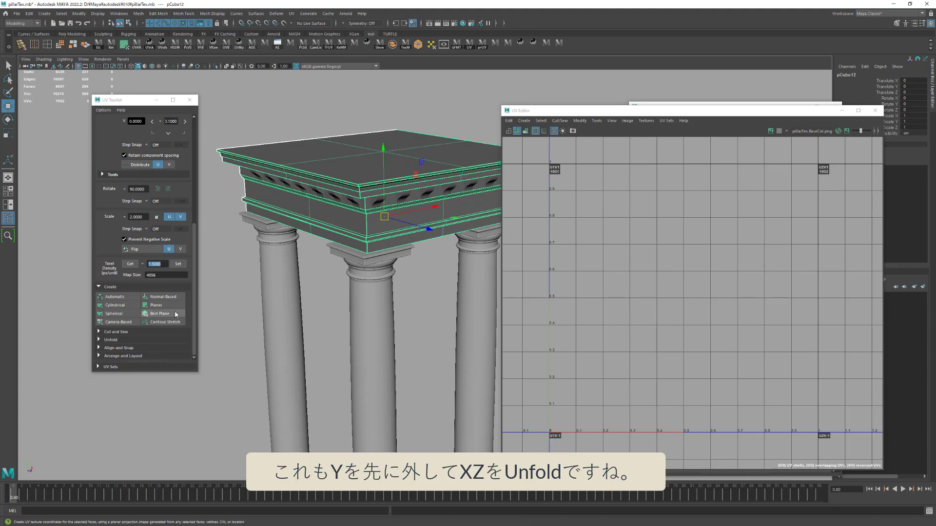
{"action": "left_click", "coordinate": [173, 306]}
{"action": "scroll", "coordinate": [677, 312], "scroll_direction": "up", "scroll_amount": 1}
{"action": "key", "text": "w"}
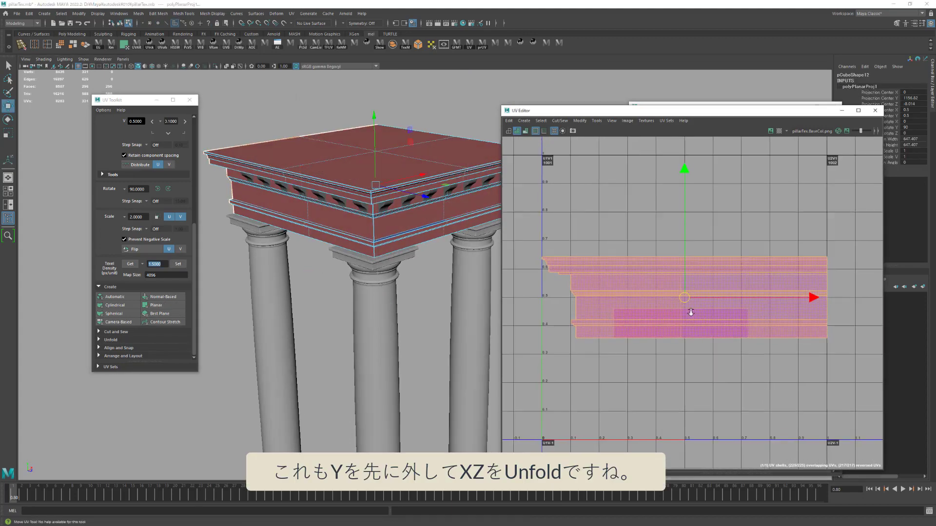
Select the connected faces of the entablature block's main body and apply a planar UV projection to them
{"action": "mouse_move", "coordinate": [389, 254]}
{"action": "left_mouse_down", "text": "alt"}
{"action": "mouse_move", "coordinate": [396, 271]}
{"action": "mouse_move", "coordinate": [322, 152]}
{"action": "left_mouse_up", "text": "alt"}
{"action": "key", "text": "4"}
{"action": "key", "text": "5"}
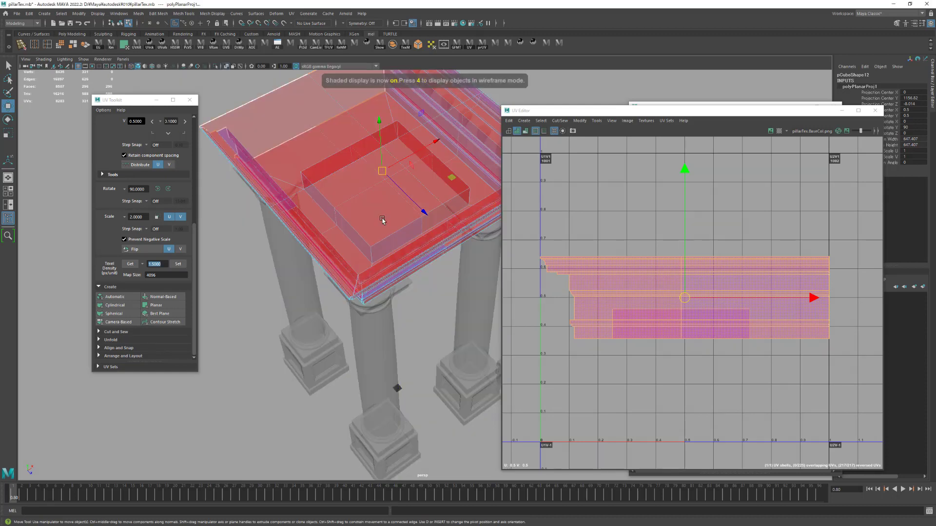
{"action": "left_click", "coordinate": [322, 152]}
{"action": "double_click", "coordinate": [322, 151]}
{"action": "left_click", "coordinate": [174, 299]}
{"action": "left_click_drag", "start_coordinate": [341, 303], "coordinate": [379, 232], "text": "alt"}
{"action": "key", "text": "space"}
{"action": "left_click", "coordinate": [349, 273]}
{"action": "key", "text": "space"}
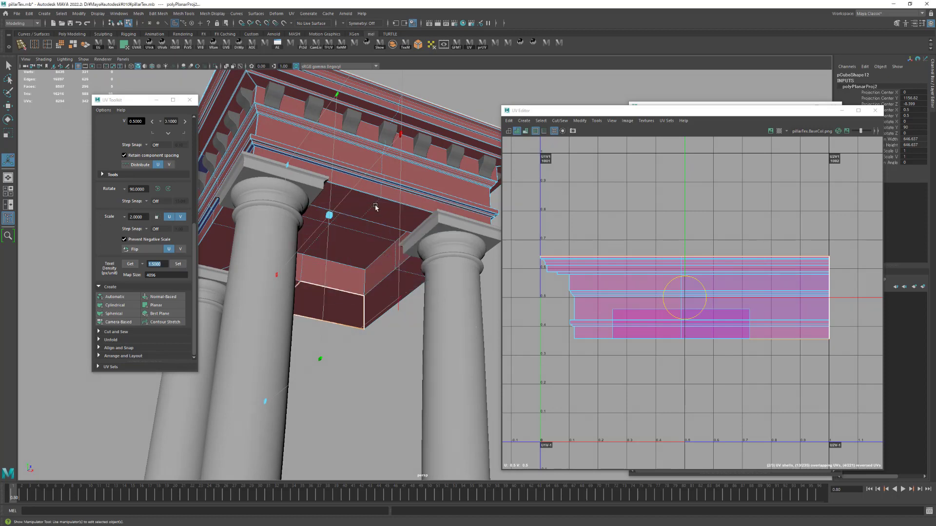
{"action": "key", "text": "F8"}
{"action": "scroll", "coordinate": [757, 296], "scroll_direction": "down", "scroll_amount": 5}
{"action": "right_click_drag", "start_coordinate": [757, 297], "coordinate": [711, 289], "text": "shift"}
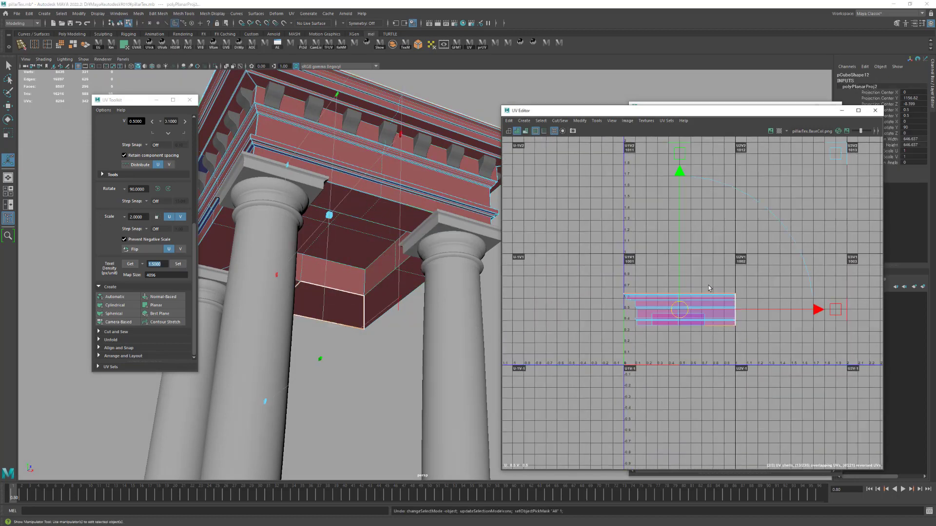
{"action": "left_click", "coordinate": [184, 303]}
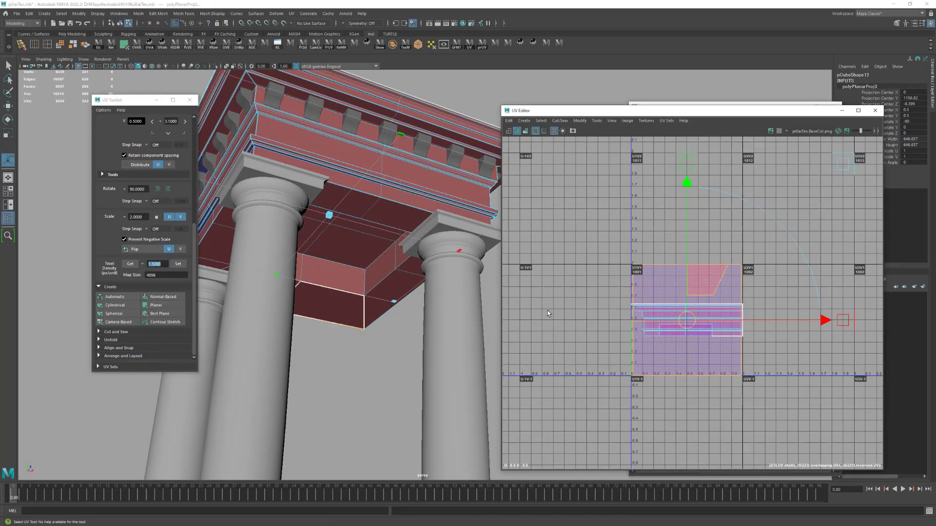
{"action": "key", "text": "w"}
{"action": "key", "text": "ctrl+z"}
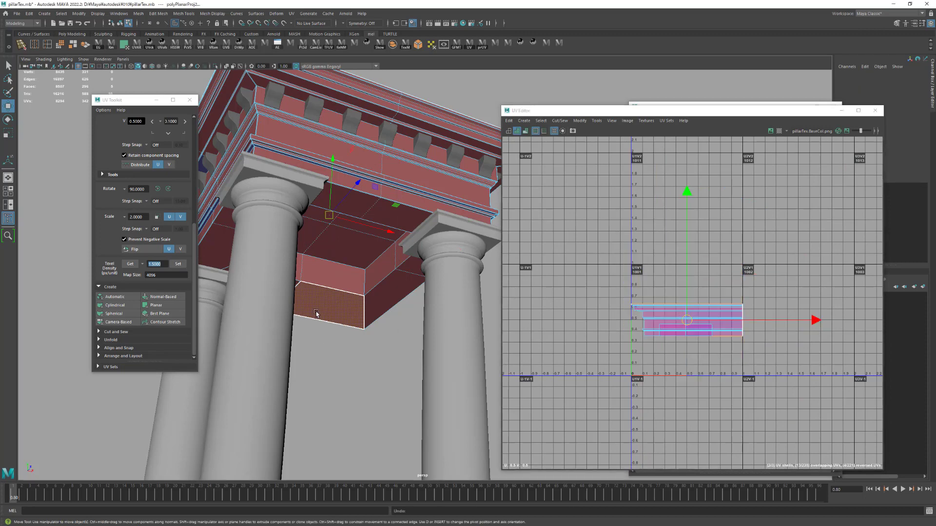
Project the UVs of the block's flat top faces along Y and move the square shell above the remaining UVs
{"action": "left_click", "coordinate": [171, 308]}
{"action": "left_click_drag", "start_coordinate": [701, 317], "coordinate": [658, 197]}
{"action": "scroll", "coordinate": [463, 244], "scroll_direction": "up", "scroll_amount": 3}
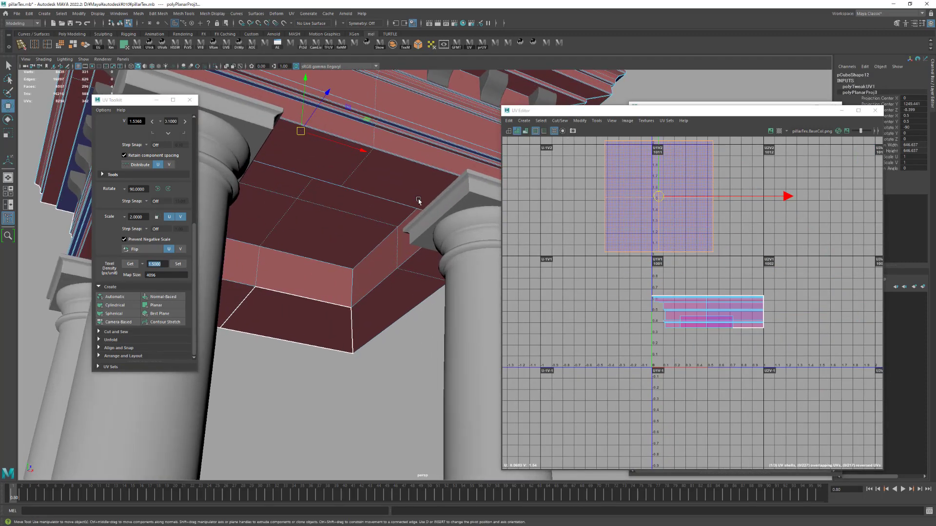
Cut the UVs along the outer edge of the block's underside and move the side shell away from the underside shell
{"action": "scroll", "coordinate": [462, 244], "scroll_direction": "down", "scroll_amount": 2}
{"action": "scroll", "coordinate": [397, 203], "scroll_direction": "down", "scroll_amount": 2}
{"action": "left_click", "coordinate": [424, 206]}
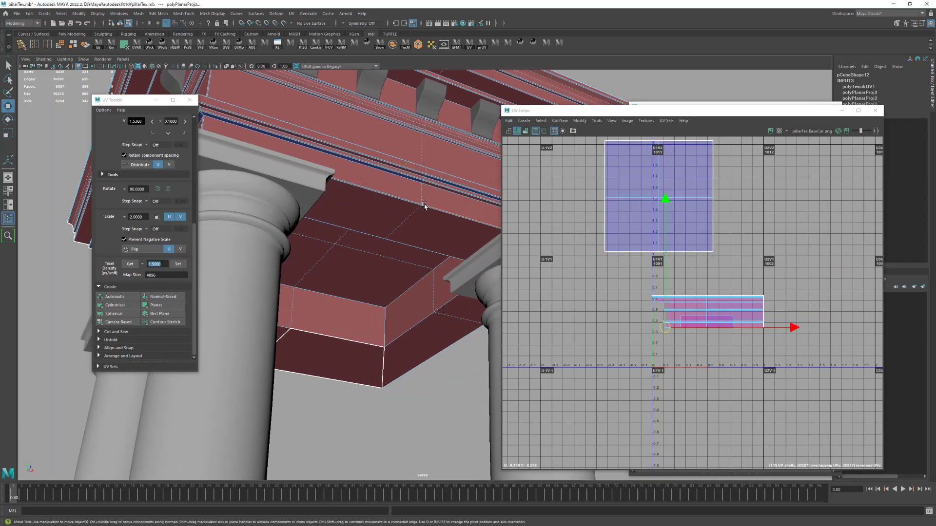
{"action": "right_click_drag", "start_coordinate": [719, 249], "coordinate": [716, 273], "text": "shift"}
{"action": "middle_click_drag", "start_coordinate": [735, 297], "coordinate": [717, 292], "text": "alt"}
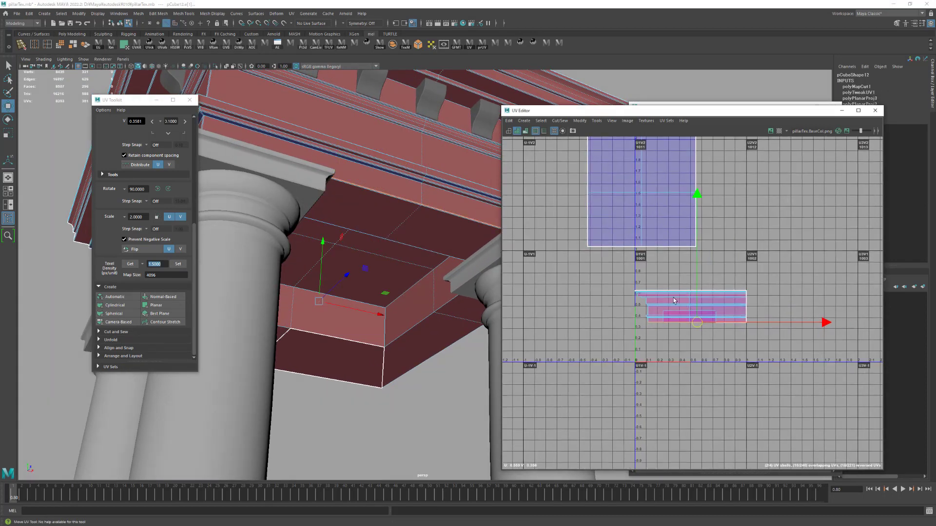
{"action": "right_click_drag", "start_coordinate": [717, 292], "coordinate": [723, 263], "text": "shift"}
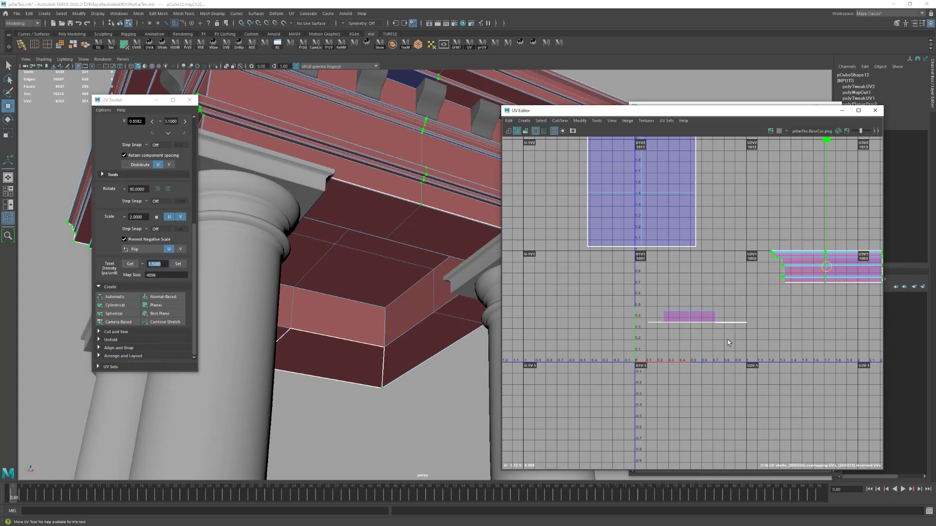
Apply a planar projection along Y to the block's underside faces and move the shell beside the top-face shell
{"action": "left_click", "coordinate": [156, 305]}
{"action": "middle_click_drag", "start_coordinate": [607, 339], "coordinate": [680, 350], "text": "alt"}
{"action": "key", "text": "w"}
{"action": "left_click_drag", "start_coordinate": [721, 341], "coordinate": [553, 276]}
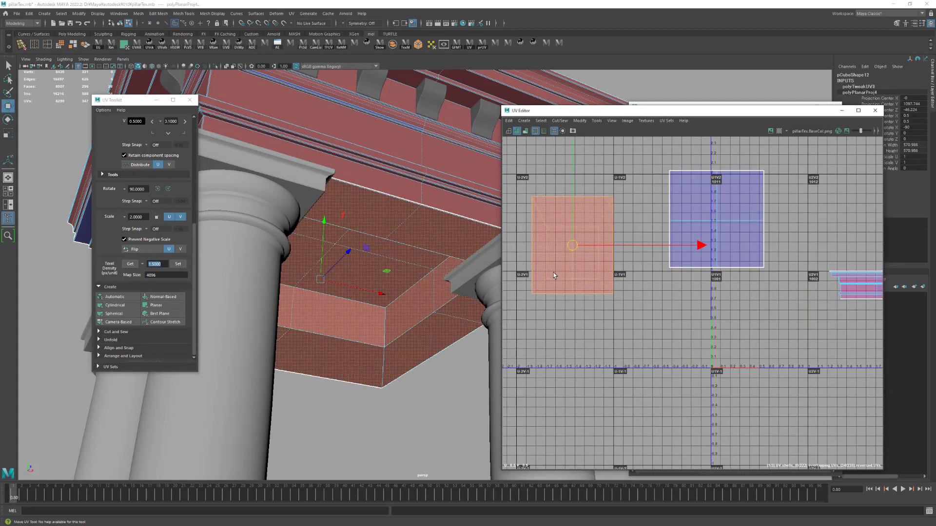
Cut the underside UVs along the recess's rim edges and move the recess and surrounding frame shells apart
{"action": "right_click_drag", "start_coordinate": [386, 273], "coordinate": [387, 253]}
{"action": "left_click", "coordinate": [433, 253]}
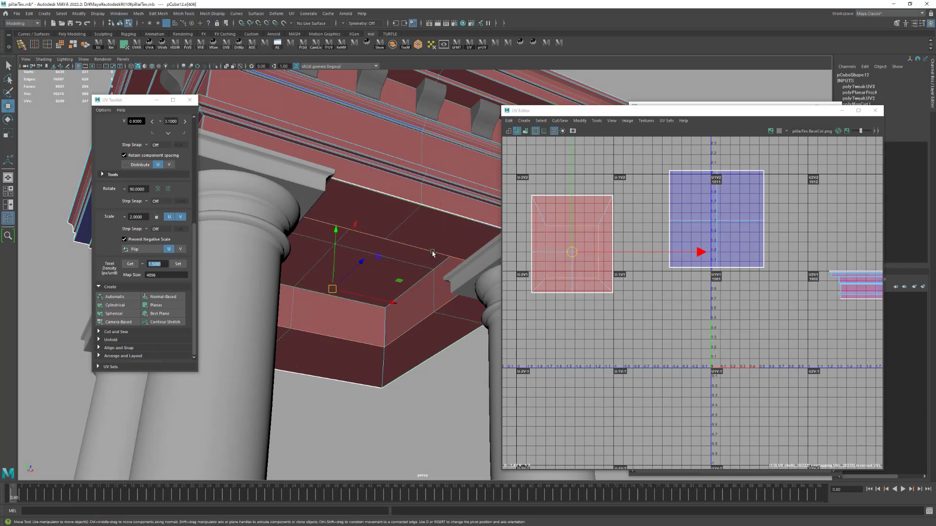
{"action": "right_click_drag", "start_coordinate": [709, 282], "coordinate": [711, 268], "text": "shift"}
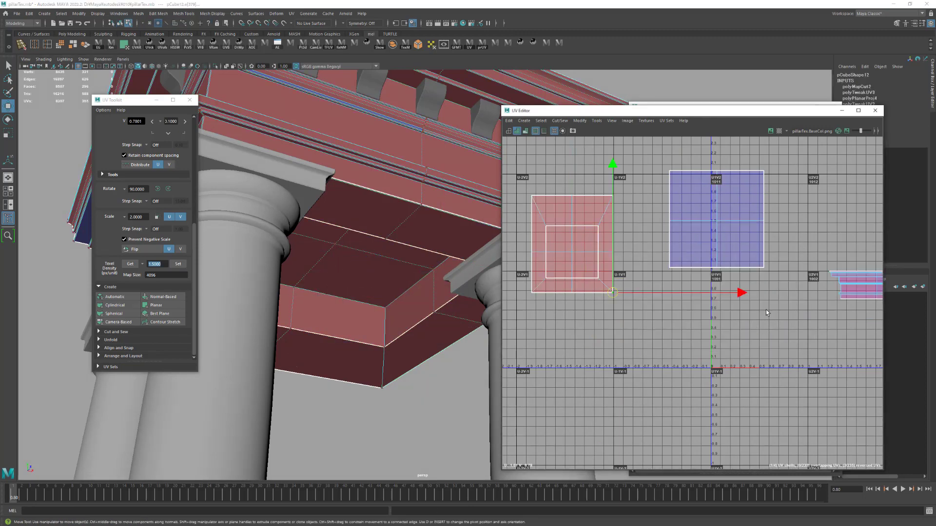
{"action": "middle_click_drag", "start_coordinate": [580, 320], "coordinate": [580, 216]}
Cut the UVs along the vertical corner edges of the recess in the block's underside
{"action": "scroll", "coordinate": [634, 268], "scroll_direction": "up", "scroll_amount": 3}
{"action": "left_click_drag", "start_coordinate": [390, 292], "coordinate": [330, 273], "text": "alt"}
{"action": "key", "text": "space"}
{"action": "left_click", "coordinate": [358, 317]}
{"action": "left_click", "coordinate": [359, 323]}
{"action": "left_click_drag", "start_coordinate": [344, 230], "coordinate": [303, 382], "text": "alt"}
{"action": "left_click_drag", "start_coordinate": [383, 351], "coordinate": [399, 366], "text": "alt"}
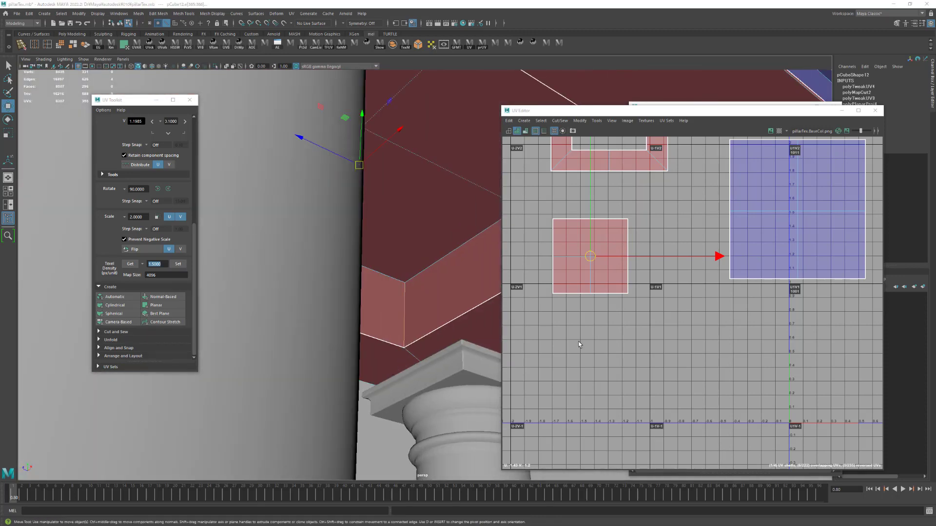
{"action": "scroll", "coordinate": [620, 329], "scroll_direction": "up", "scroll_amount": 2}
{"action": "right_click_drag", "start_coordinate": [720, 382], "coordinate": [720, 395]}
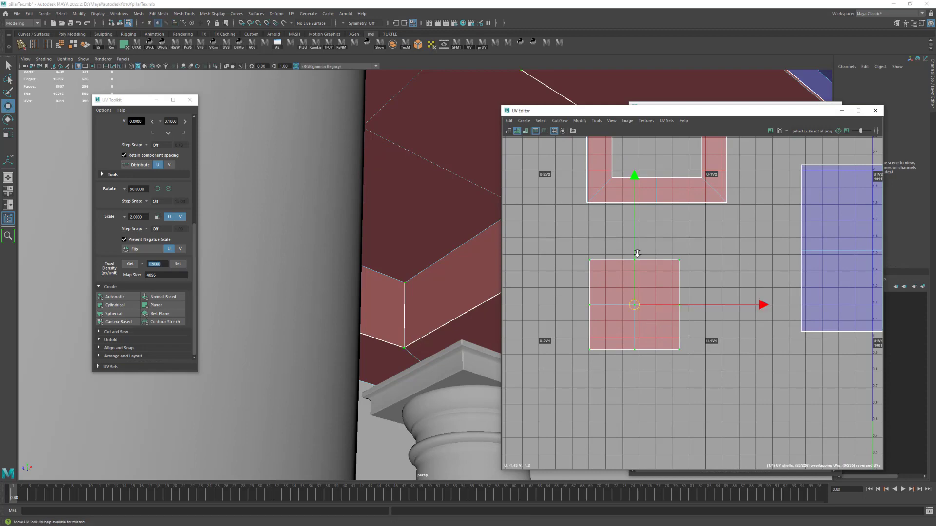
Select both underside shells, the frame and the recess, and flip their UVs
{"action": "scroll", "coordinate": [656, 259], "scroll_direction": "down", "scroll_amount": 2}
{"action": "left_click_drag", "start_coordinate": [707, 384], "coordinate": [708, 385]}
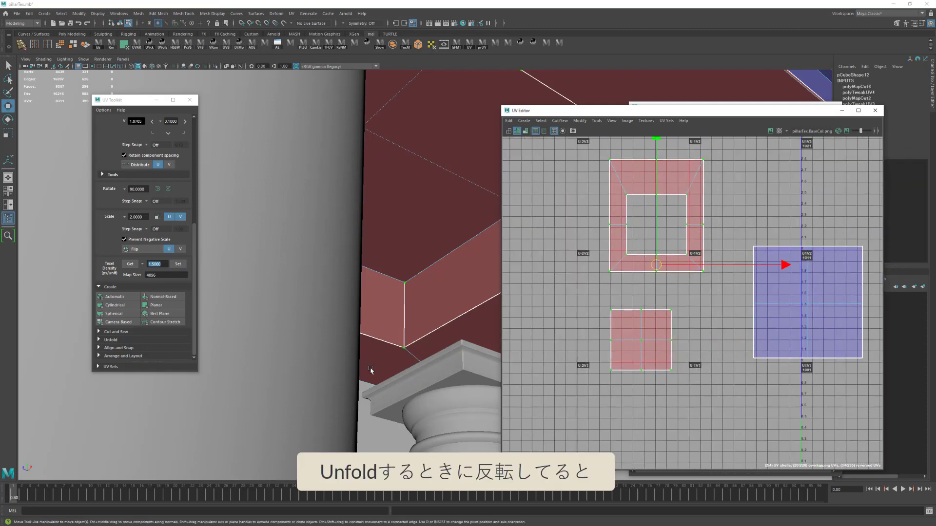
{"action": "left_click", "coordinate": [154, 249]}
{"action": "scroll", "coordinate": [536, 278], "scroll_direction": "up", "scroll_amount": 1}
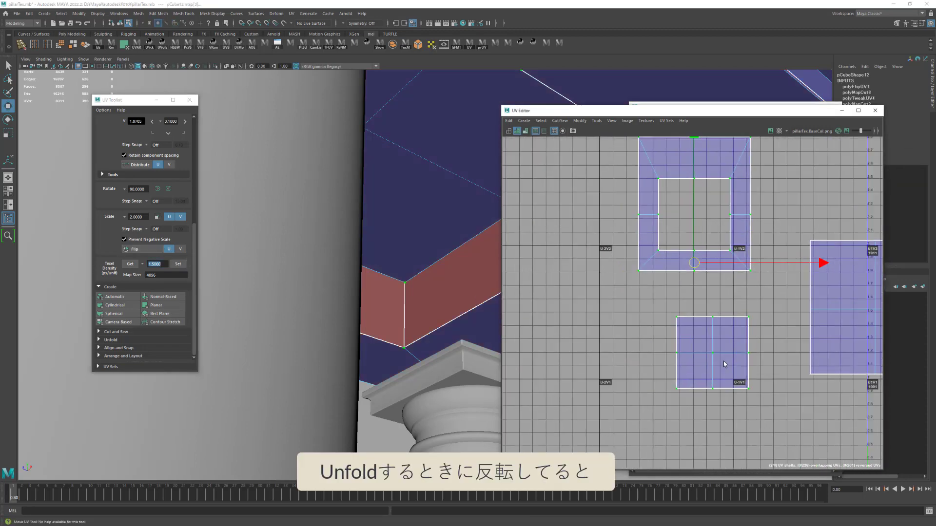
Unfold the recess shell so its side walls spread out around the centre square, and return to object selection
{"action": "left_click", "coordinate": [700, 336]}
{"action": "right_click_drag", "start_coordinate": [814, 358], "coordinate": [800, 375]}
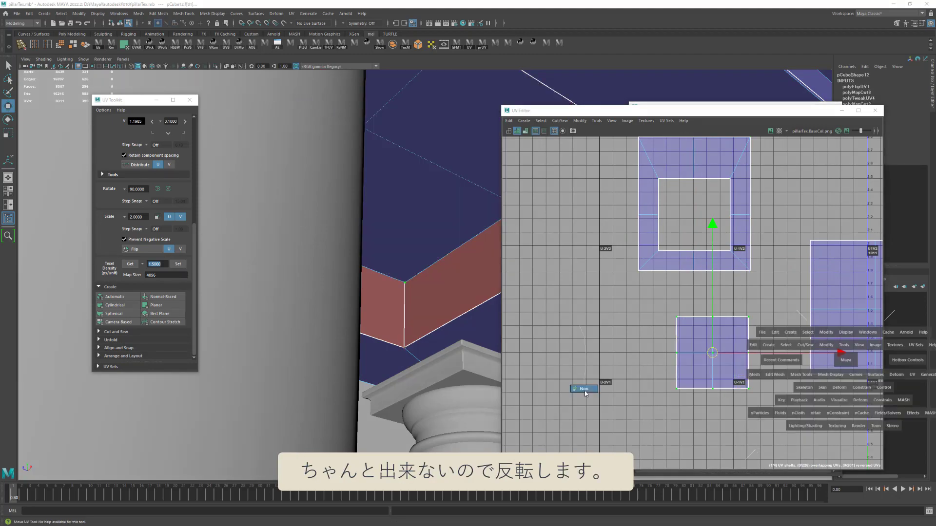
{"action": "scroll", "coordinate": [625, 343], "scroll_direction": "down", "scroll_amount": 1}
{"action": "right_click_drag", "start_coordinate": [626, 343], "coordinate": [429, 332]}
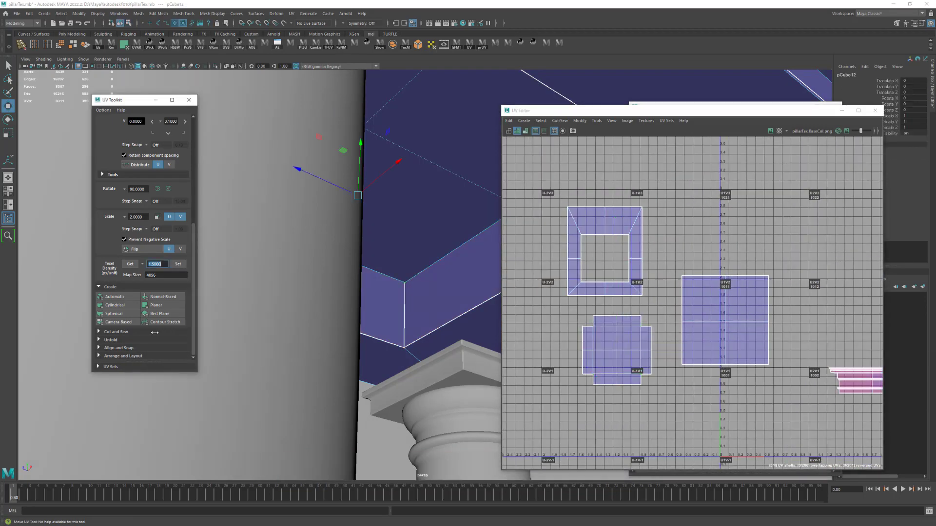
Isolate the entablature block in the viewport and bring its side shell into view in the UV layout
{"action": "key", "text": "f"}
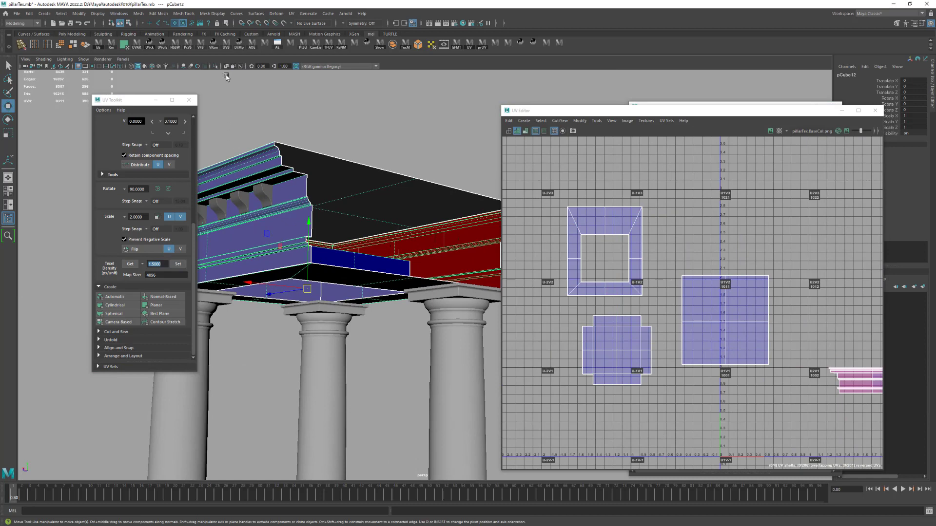
{"action": "left_click", "coordinate": [215, 66]}
{"action": "left_click_drag", "start_coordinate": [337, 228], "coordinate": [390, 355], "text": "alt"}
{"action": "key", "text": "space"}
{"action": "middle_click_drag", "start_coordinate": [823, 394], "coordinate": [687, 362], "text": "alt"}
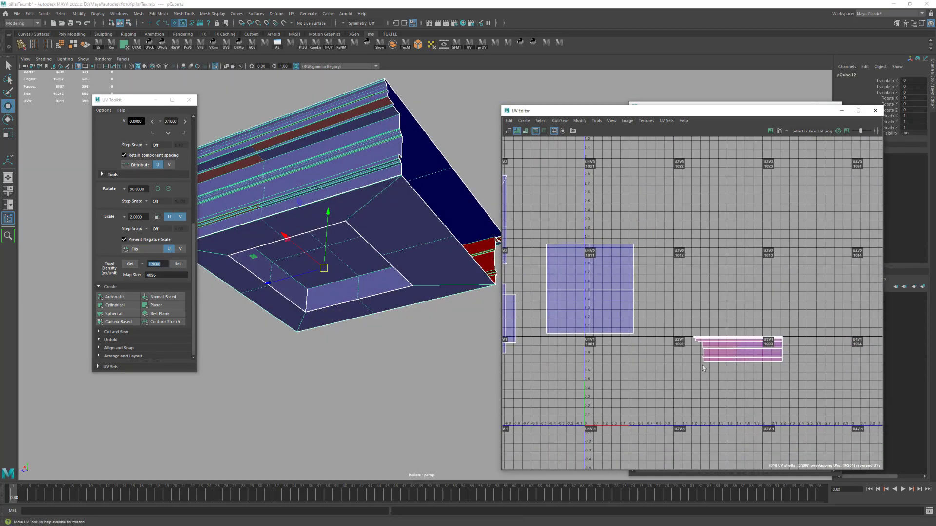
Select the block's side shell and apply a planar UV projection to its faces
{"action": "right_click_drag", "start_coordinate": [687, 362], "coordinate": [812, 397]}
{"action": "left_click", "coordinate": [746, 351]}
{"action": "mouse_move", "coordinate": [463, 298]}
{"action": "left_mouse_down", "text": "alt"}
{"action": "mouse_move", "coordinate": [371, 352]}
{"action": "mouse_move", "coordinate": [341, 245]}
{"action": "mouse_move", "coordinate": [389, 278]}
{"action": "mouse_move", "coordinate": [266, 293]}
{"action": "mouse_move", "coordinate": [401, 287]}
{"action": "mouse_move", "coordinate": [403, 299]}
{"action": "mouse_move", "coordinate": [324, 301]}
{"action": "mouse_move", "coordinate": [393, 306]}
{"action": "mouse_move", "coordinate": [370, 259]}
{"action": "left_mouse_up", "text": "alt"}
{"action": "left_click", "coordinate": [170, 307]}
{"action": "key", "text": "4"}
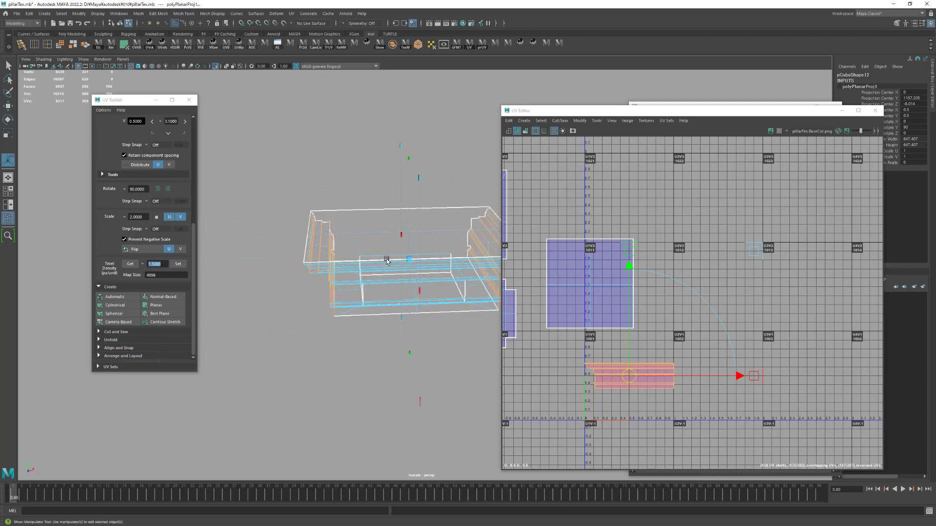
Apply the planar projection to the block's side faces again and move the resulting shell clear of the other UVs
{"action": "key", "text": "5"}
{"action": "middle_click_drag", "start_coordinate": [674, 396], "coordinate": [678, 379], "text": "alt"}
{"action": "left_click_drag", "start_coordinate": [719, 296], "coordinate": [738, 352]}
{"action": "key", "text": "ctrl+z"}
{"action": "key", "text": "w"}
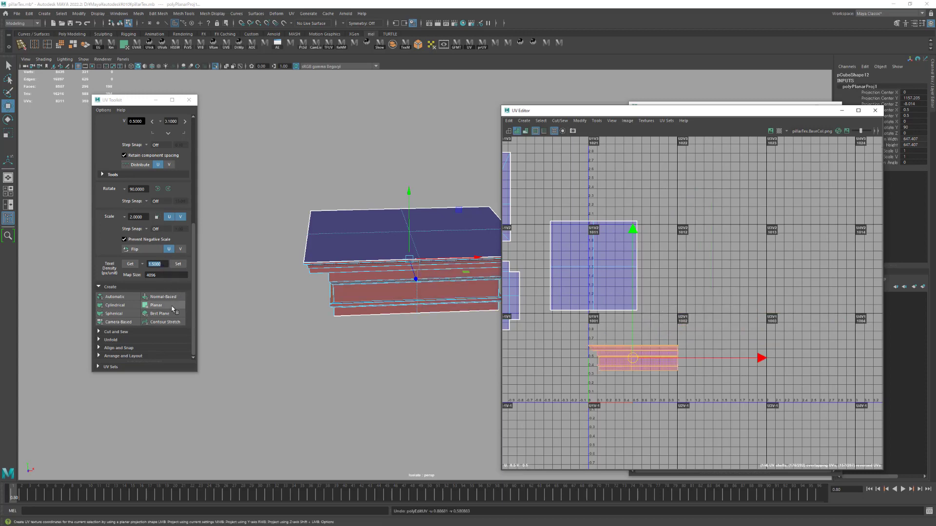
{"action": "left_click", "coordinate": [171, 309]}
{"action": "middle_click_drag", "start_coordinate": [682, 371], "coordinate": [665, 381], "text": "alt"}
{"action": "left_click_drag", "start_coordinate": [587, 416], "coordinate": [741, 356]}
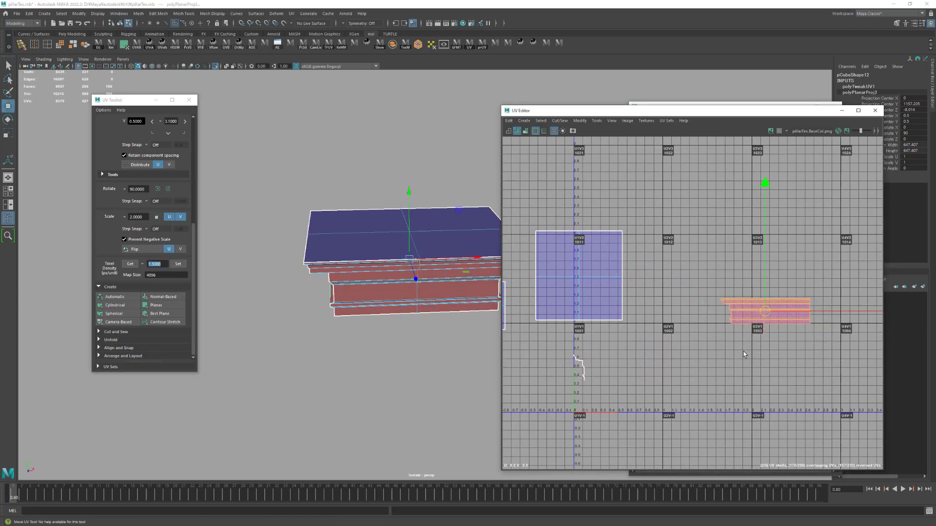
Select the shell of the non-reversed side faces and move it up, apart from the reversed side shell
{"action": "middle_click_drag", "start_coordinate": [741, 355], "coordinate": [704, 352], "text": "alt"}
{"action": "left_click_drag", "start_coordinate": [294, 344], "coordinate": [330, 328], "text": "alt"}
{"action": "right_click_drag", "start_coordinate": [393, 314], "coordinate": [383, 276]}
{"action": "right_click_drag", "start_coordinate": [721, 317], "coordinate": [645, 327]}
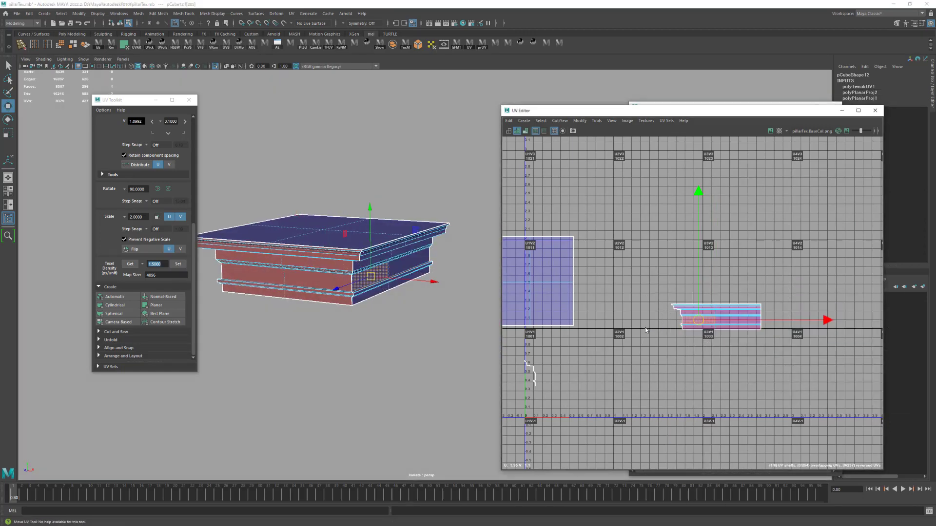
{"action": "middle_click_drag", "start_coordinate": [645, 330], "coordinate": [636, 291]}
Select the reversed side shell and flip it horizontally in U
{"action": "scroll", "coordinate": [683, 347], "scroll_direction": "up", "scroll_amount": 1}
{"action": "left_click_drag", "start_coordinate": [797, 363], "coordinate": [677, 308]}
{"action": "key", "text": "w"}
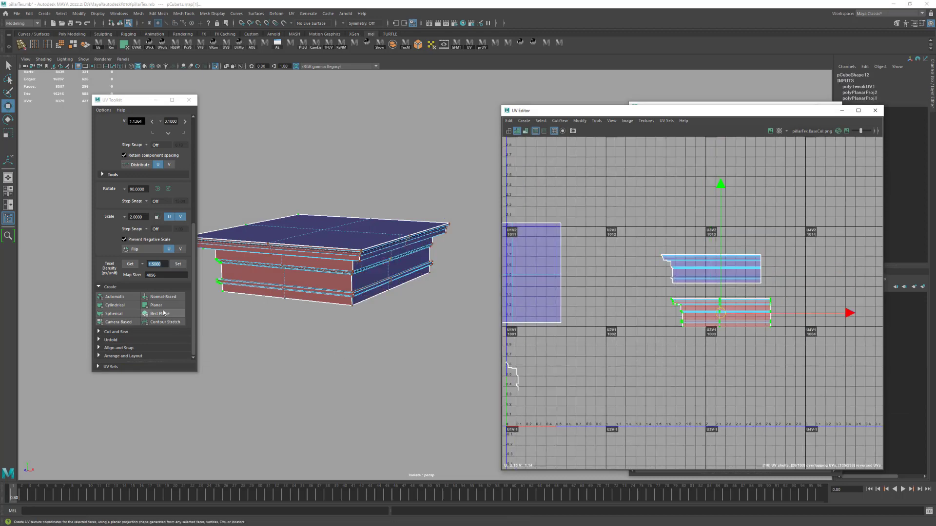
{"action": "left_click", "coordinate": [144, 249]}
{"action": "scroll", "coordinate": [639, 338], "scroll_direction": "up", "scroll_amount": 3}
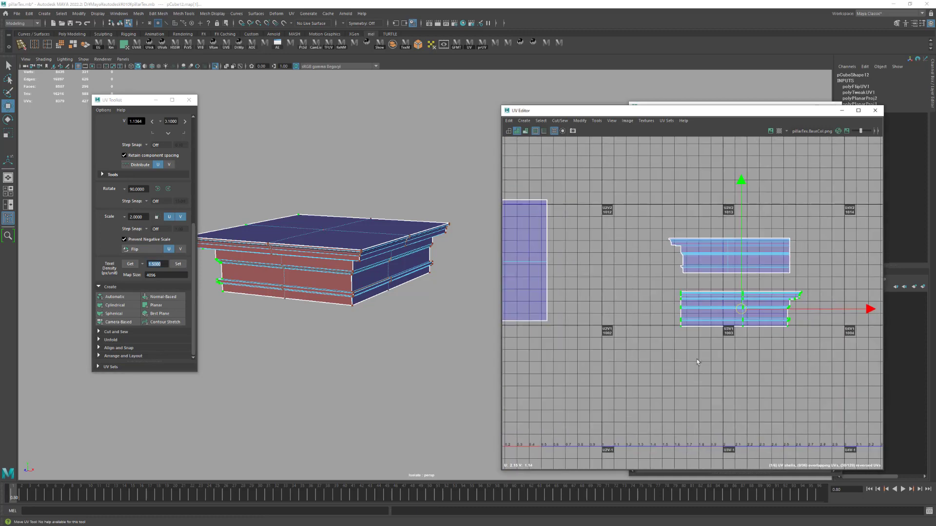
Apply a planar UV projection to the block's remaining side and move the resulting shell beside the other two side shells
{"action": "scroll", "coordinate": [709, 385], "scroll_direction": "down", "scroll_amount": 3}
{"action": "middle_click_drag", "start_coordinate": [581, 397], "coordinate": [601, 390], "text": "alt"}
{"action": "left_click_drag", "start_coordinate": [292, 351], "coordinate": [284, 333], "text": "alt"}
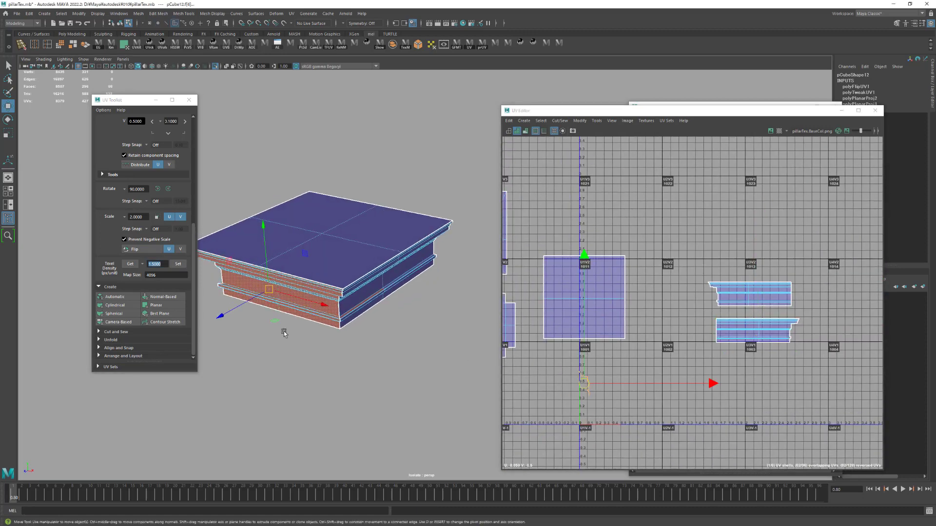
{"action": "left_click", "coordinate": [157, 307]}
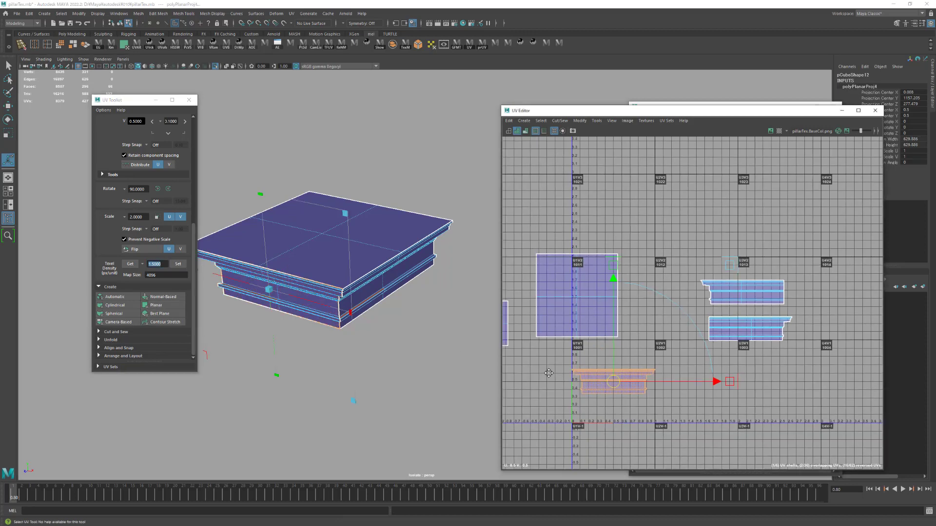
{"action": "middle_click_drag", "start_coordinate": [650, 402], "coordinate": [642, 401], "text": "alt"}
{"action": "scroll", "coordinate": [779, 367], "scroll_direction": "up", "scroll_amount": 3}
{"action": "middle_click_drag", "start_coordinate": [719, 391], "coordinate": [754, 356], "text": "alt"}
{"action": "left_click", "coordinate": [822, 325]}
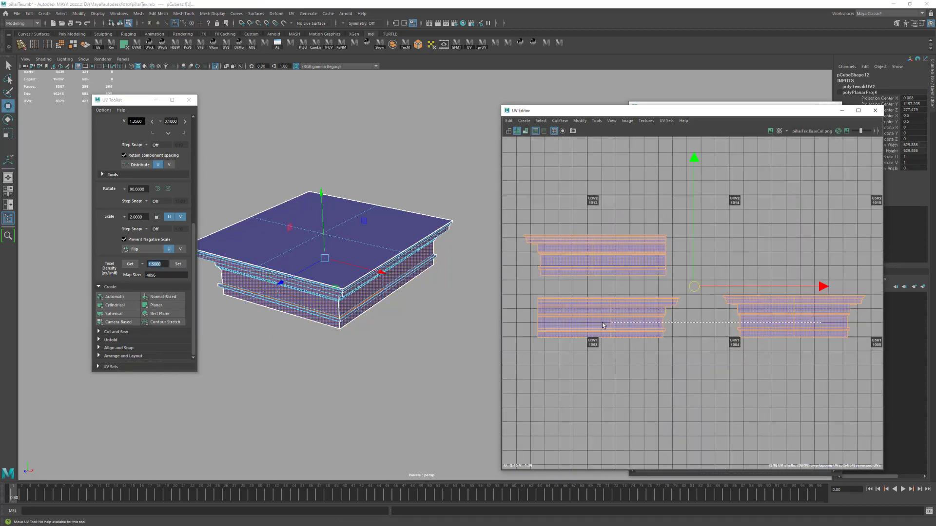
Unfold the three side shells in the vertical direction only and undo the stray shift of their UVs
{"action": "left_click_drag", "start_coordinate": [614, 325], "coordinate": [615, 325]}
{"action": "key", "text": "space"}
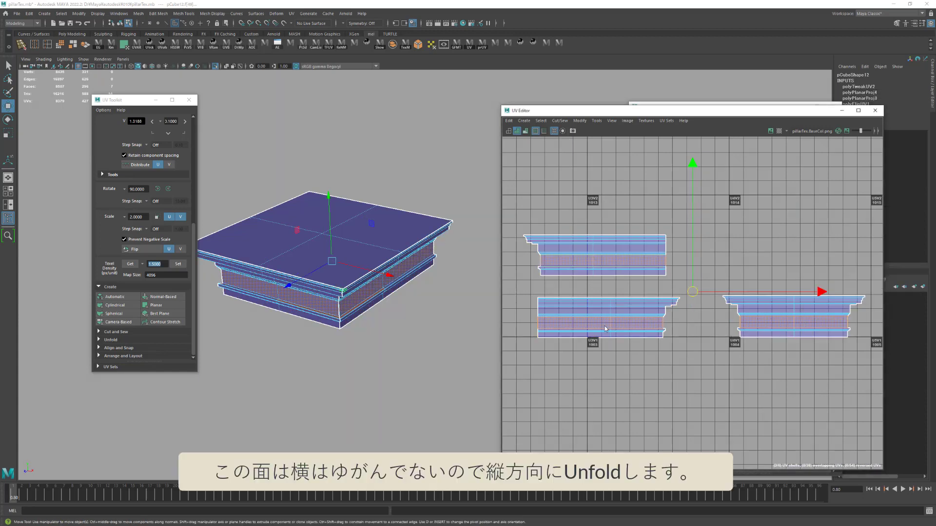
{"action": "right_click_drag", "start_coordinate": [580, 339], "coordinate": [567, 343], "text": "shift"}
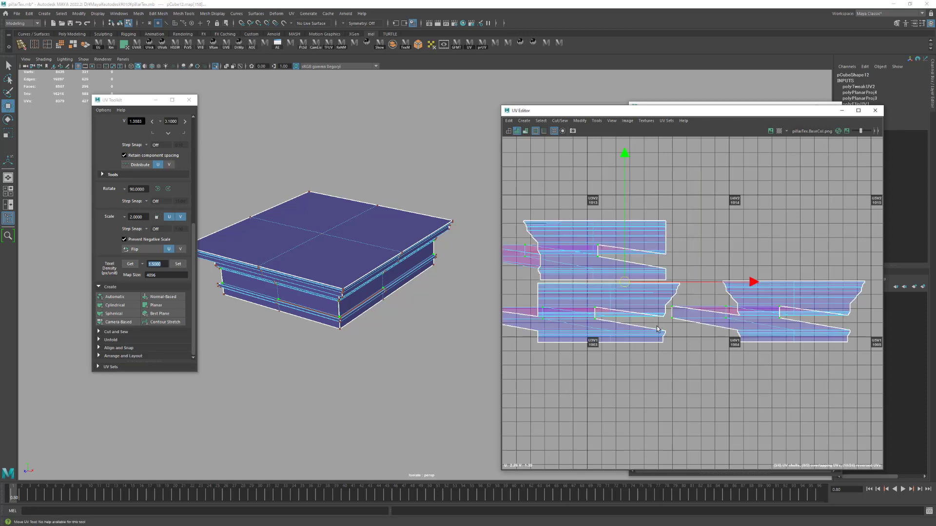
{"action": "key", "text": "ctrl+z"}
Select the whole block and apply a texel density of 1.5 at map size 4096 to its UV shells
{"action": "right_click_drag", "start_coordinate": [732, 331], "coordinate": [756, 361]}
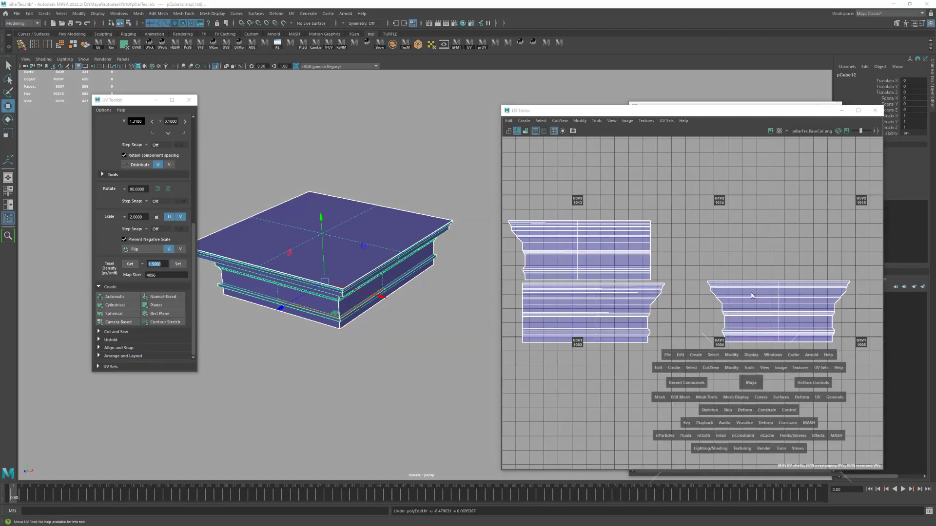
{"action": "left_click_drag", "start_coordinate": [370, 343], "coordinate": [404, 328], "text": "alt"}
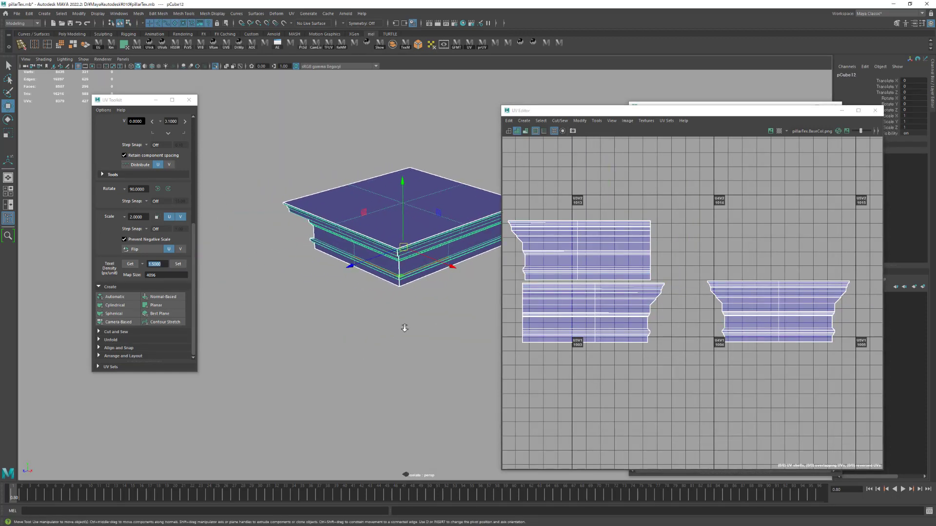
{"action": "left_click", "coordinate": [178, 264]}
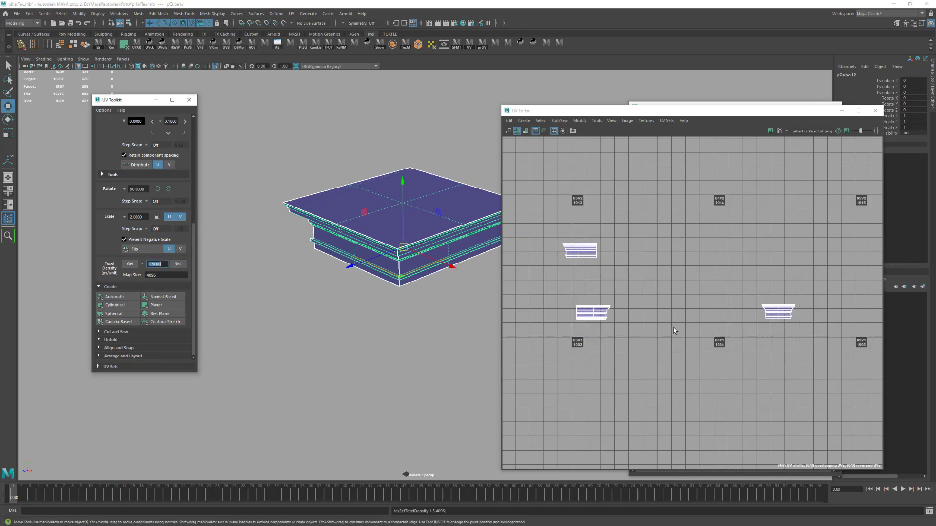
{"action": "scroll", "coordinate": [696, 330], "scroll_direction": "down", "scroll_amount": 6}
{"action": "middle_click_drag", "start_coordinate": [696, 329], "coordinate": [684, 326], "text": "alt"}
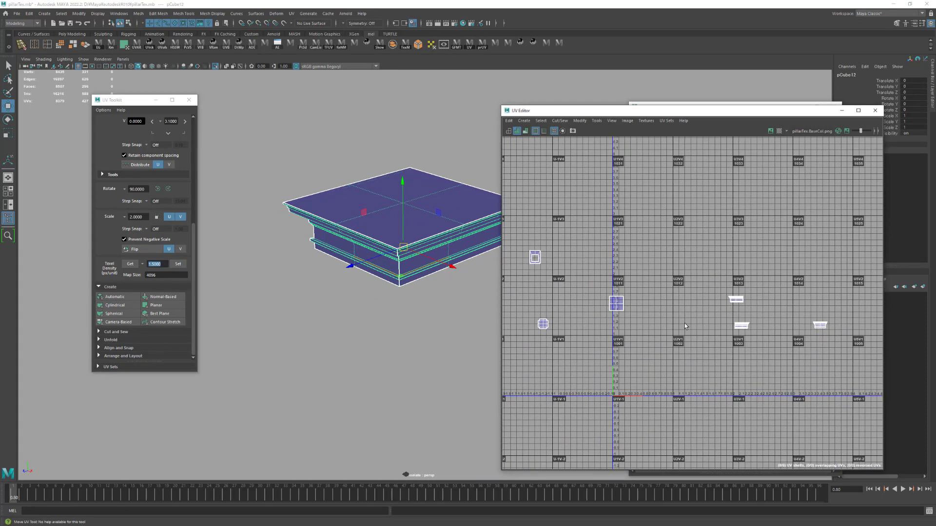
{"action": "key", "text": "space"}
{"action": "left_click", "coordinate": [567, 326]}
{"action": "key", "text": "space"}
{"action": "left_click", "coordinate": [610, 306]}
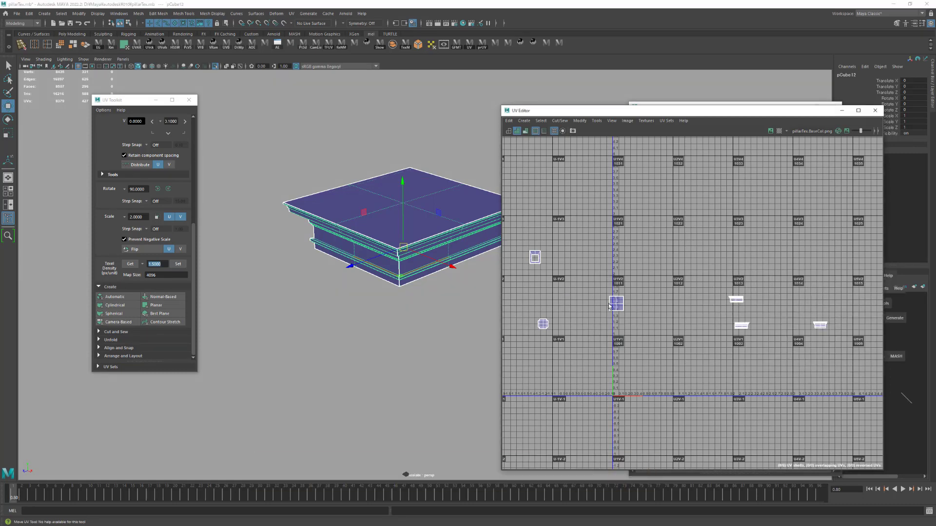
{"action": "key", "text": "space"}
{"action": "left_click", "coordinate": [583, 305]}
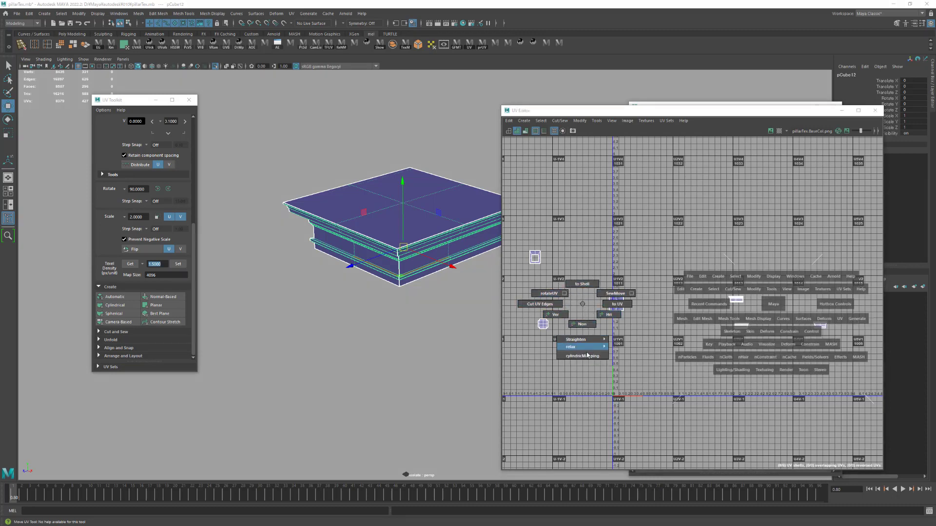
{"action": "mouse_move", "coordinate": [587, 348]}
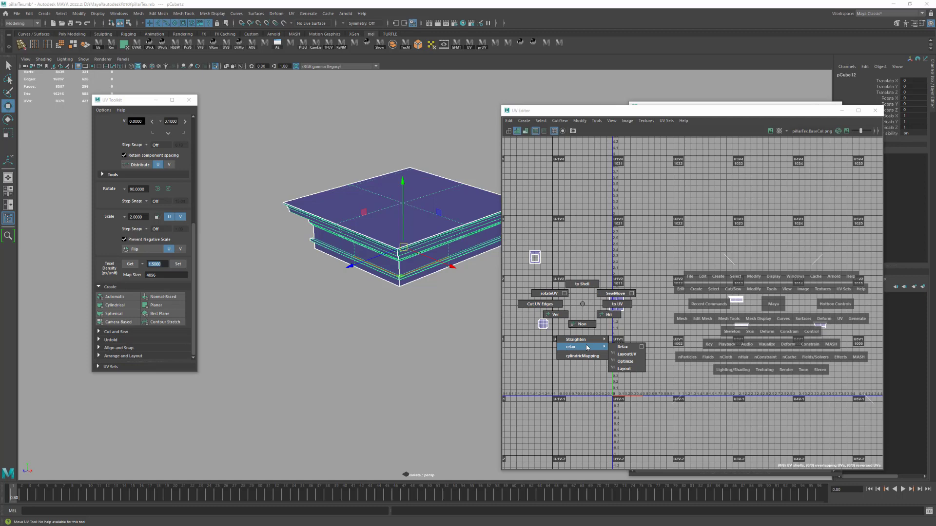
{"action": "left_click", "coordinate": [629, 358]}
{"action": "key", "text": "ctrl+z"}
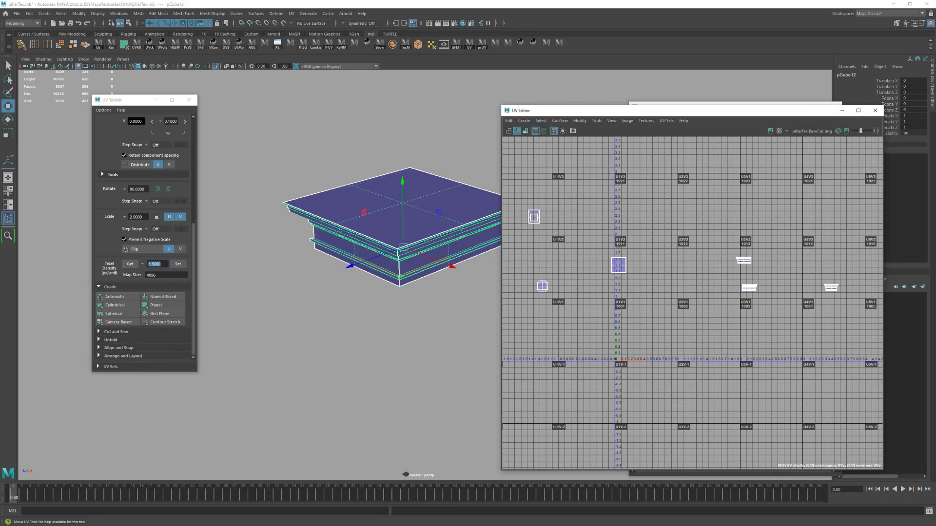
Automatically lay out all of the block's UV shells inside the first UV tile
{"action": "key", "text": "space"}
{"action": "left_click_drag", "start_coordinate": [589, 302], "coordinate": [634, 352]}
{"action": "scroll", "coordinate": [750, 319], "scroll_direction": "up", "scroll_amount": 6}
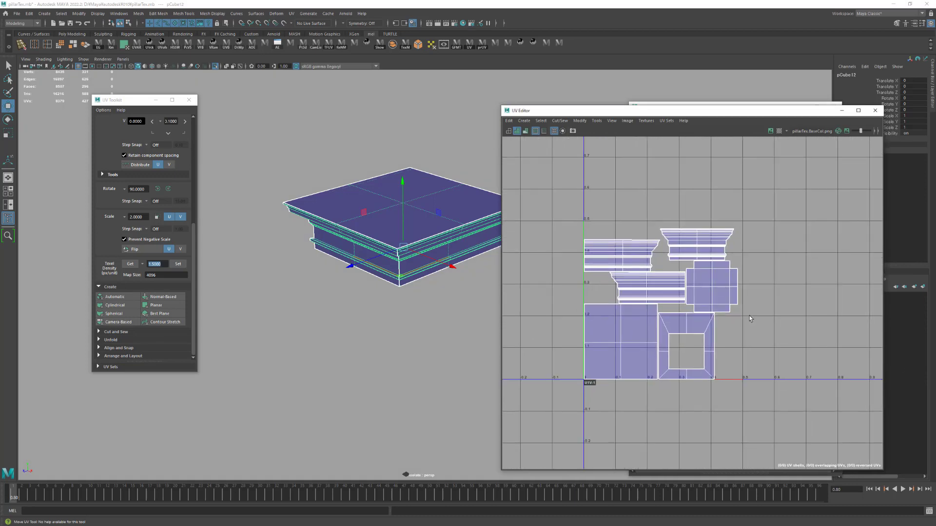
{"action": "scroll", "coordinate": [652, 266], "scroll_direction": "up", "scroll_amount": 2}
Select the leftmost side shell and move it in line with the symmetrical side shell
{"action": "left_click", "coordinate": [652, 255]}
{"action": "key", "text": "space"}
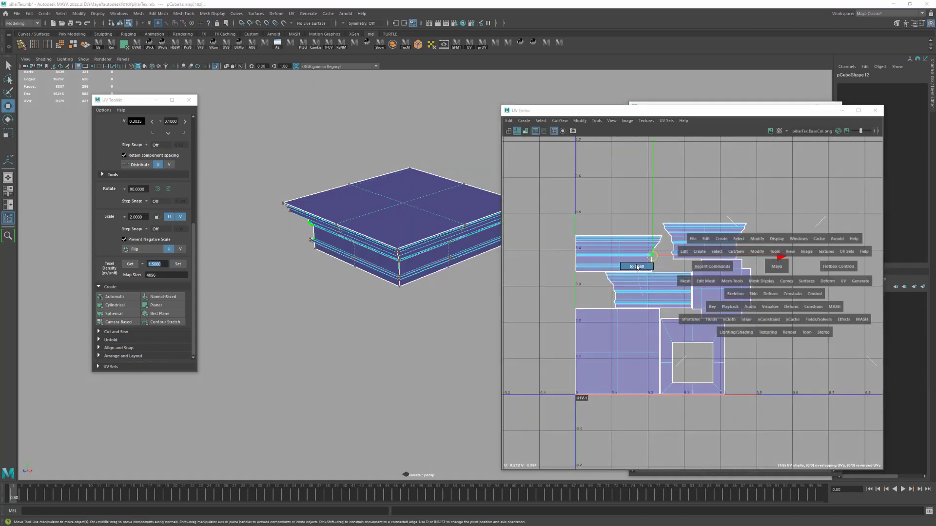
{"action": "scroll", "coordinate": [636, 267], "scroll_direction": "up", "scroll_amount": 3}
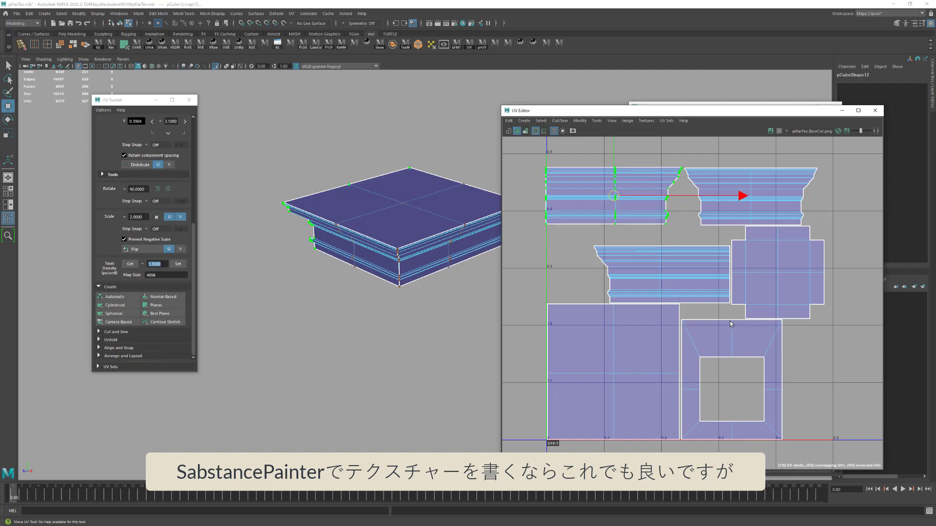
{"action": "scroll", "coordinate": [730, 321], "scroll_direction": "up", "scroll_amount": 3}
{"action": "middle_click_drag", "start_coordinate": [658, 298], "coordinate": [559, 325], "text": "alt"}
{"action": "scroll", "coordinate": [637, 297], "scroll_direction": "down", "scroll_amount": 4}
Add the remaining side shell to the end of the row and move the cross-shaped shell beside the framed square shell
{"action": "left_click", "coordinate": [594, 302]}
{"action": "key", "text": "space"}
{"action": "left_click", "coordinate": [615, 318]}
{"action": "left_click_drag", "start_coordinate": [572, 394], "coordinate": [810, 310]}
{"action": "right_click_drag", "start_coordinate": [764, 319], "coordinate": [783, 319]}
{"action": "left_click_drag", "start_coordinate": [782, 319], "coordinate": [821, 402]}
Select the matching border edge and move-and-sew the block's square top shell onto the upper edge of the first side shell
{"action": "right_click_drag", "start_coordinate": [609, 369], "coordinate": [657, 369]}
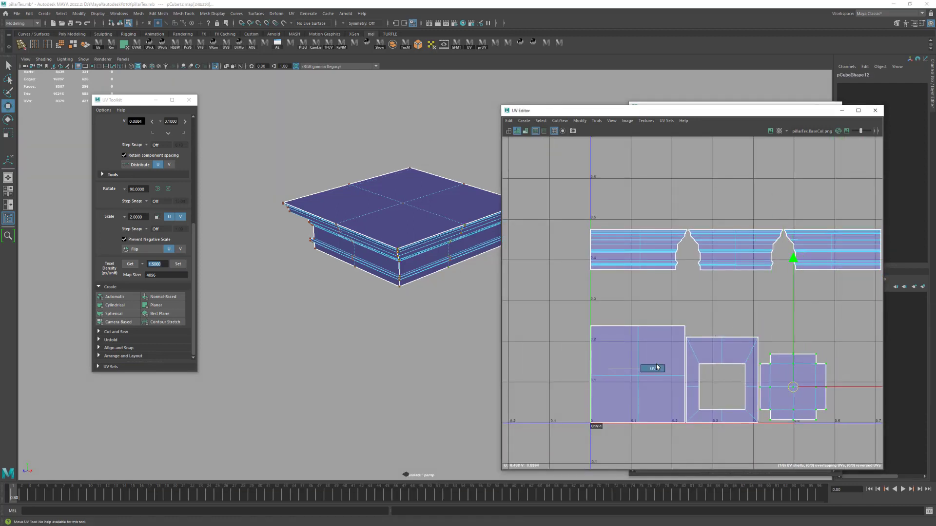
{"action": "left_click", "coordinate": [649, 326]}
{"action": "scroll", "coordinate": [682, 329], "scroll_direction": "down", "scroll_amount": 1}
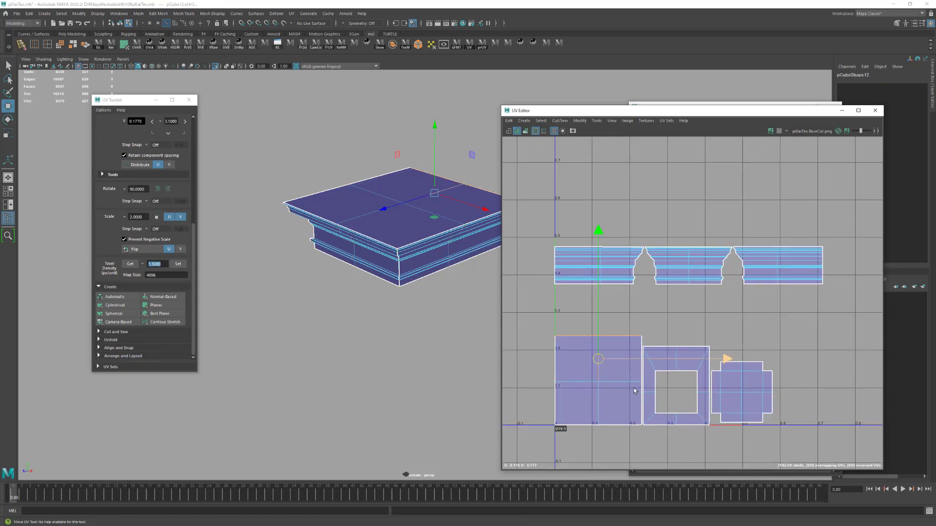
{"action": "left_click_drag", "start_coordinate": [583, 408], "coordinate": [613, 406]}
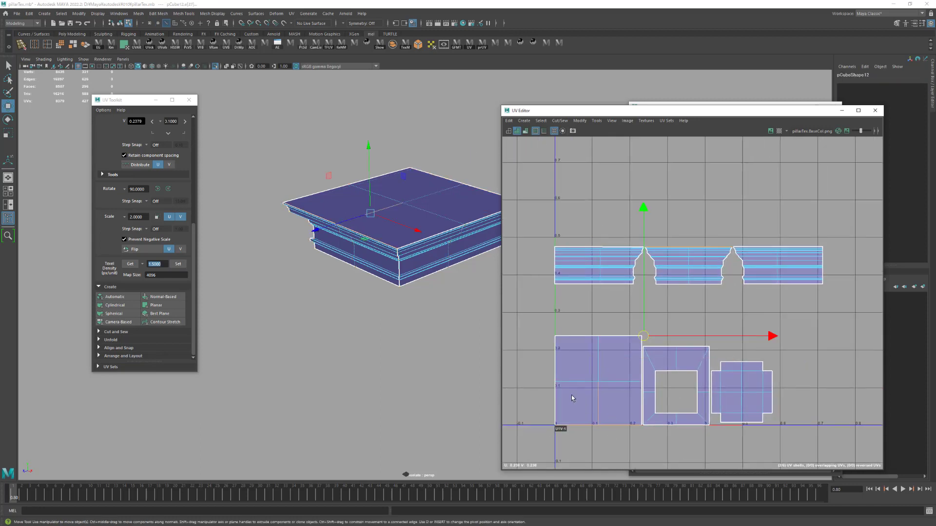
{"action": "key", "text": "space"}
{"action": "right_click", "coordinate": [615, 374]}
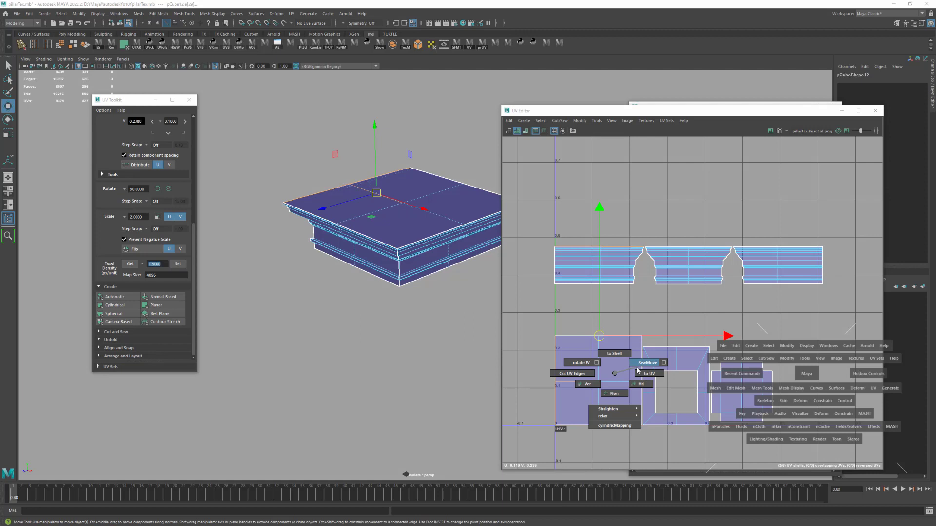
{"action": "left_click", "coordinate": [638, 370]}
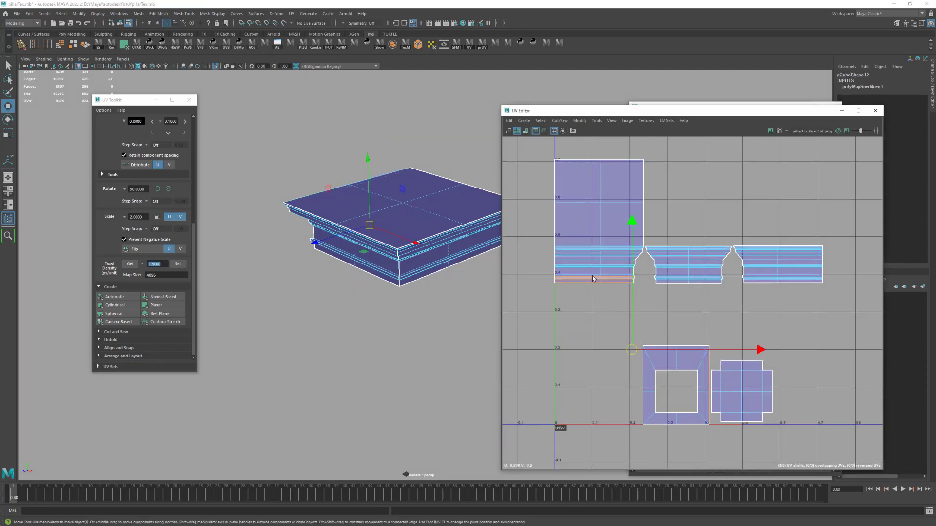
Move-and-sew the framed square shell to the first side shell's lower edge and place the cross-shaped shell beside it
{"action": "key", "text": "space"}
{"action": "right_click", "coordinate": [568, 358]}
{"action": "left_click", "coordinate": [582, 339]}
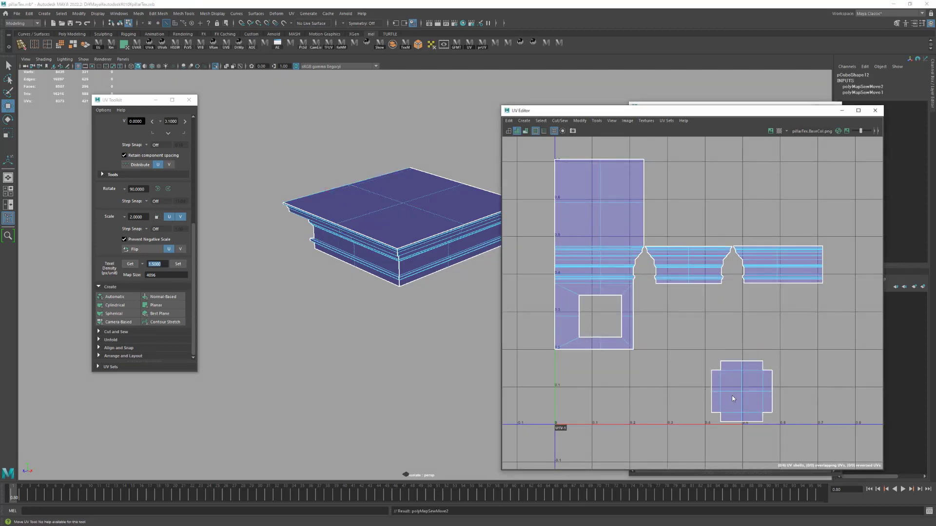
{"action": "left_click_drag", "start_coordinate": [660, 352], "coordinate": [661, 354]}
{"action": "middle_click_drag", "start_coordinate": [693, 405], "coordinate": [656, 373]}
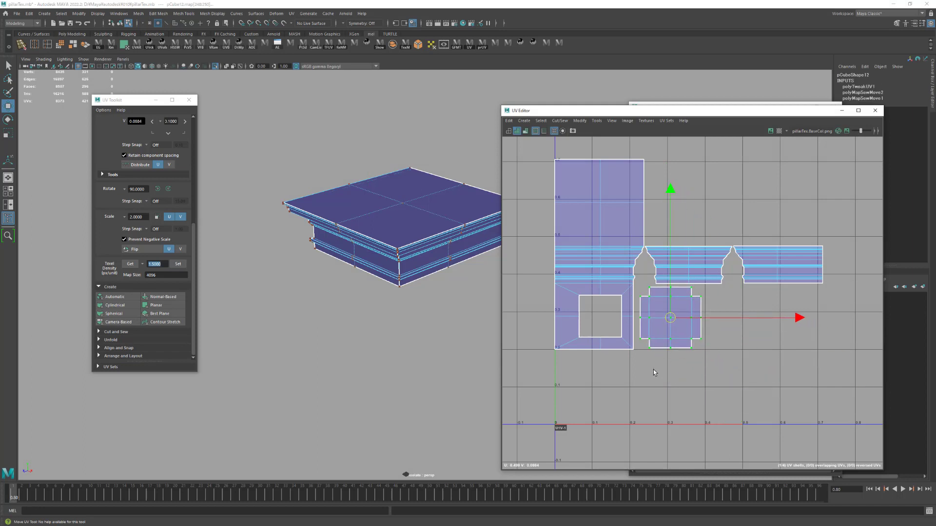
Return to object mode and end the isolation to show the whole pillar structure
{"action": "key", "text": "F8"}
{"action": "key", "text": "f"}
{"action": "key", "text": "space"}
{"action": "left_click", "coordinate": [215, 67]}
{"action": "left_click_drag", "start_coordinate": [371, 209], "coordinate": [379, 236], "text": "alt"}
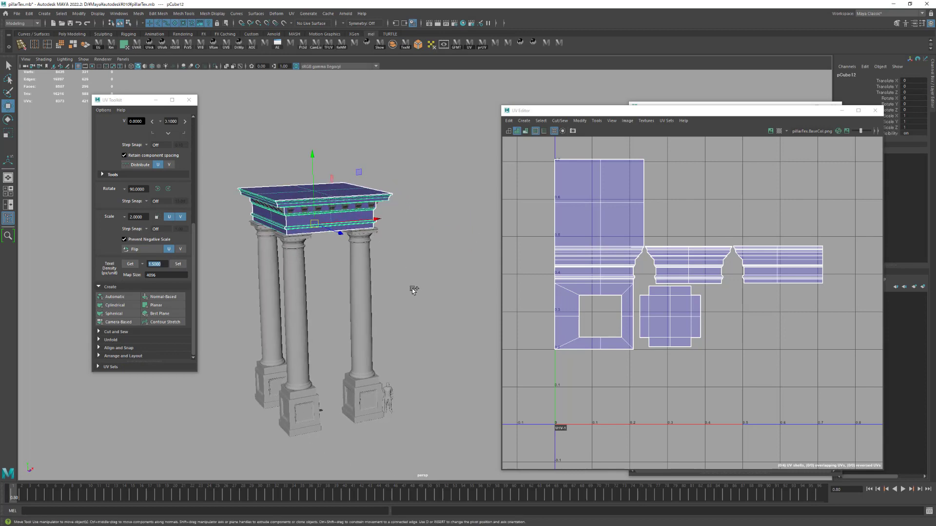
Select the small bracket blocks beneath the cornice and isolate them in the viewport
{"action": "scroll", "coordinate": [414, 290], "scroll_direction": "up", "scroll_amount": 6}
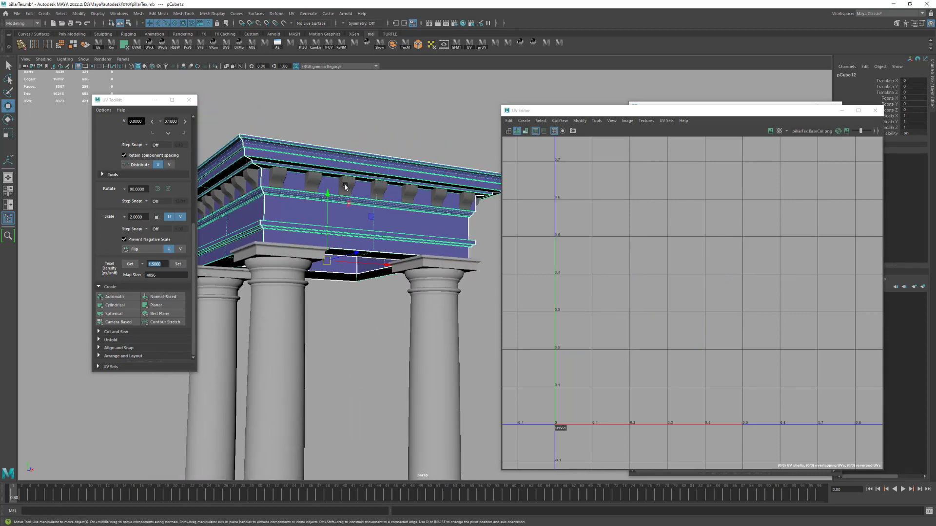
{"action": "left_click", "coordinate": [345, 187]}
{"action": "left_click_drag", "start_coordinate": [345, 186], "coordinate": [312, 191], "text": "alt"}
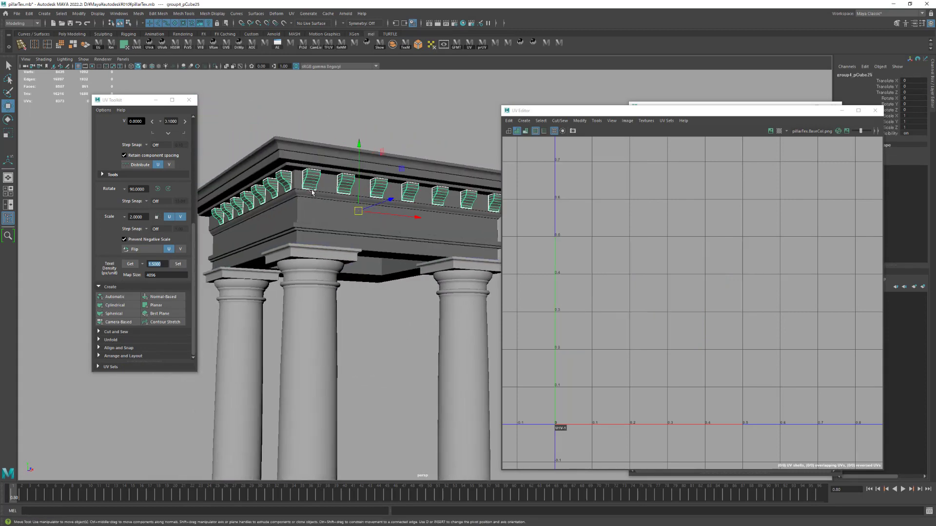
{"action": "left_click", "coordinate": [215, 66]}
Select the faces of the bracket row along one side and extract them from the mesh
{"action": "left_click_drag", "start_coordinate": [326, 121], "coordinate": [420, 242], "text": "alt"}
{"action": "left_click_drag", "start_coordinate": [420, 204], "coordinate": [445, 233], "text": "alt"}
{"action": "left_click", "coordinate": [417, 276]}
{"action": "key", "text": "space"}
{"action": "right_click_drag", "start_coordinate": [446, 234], "coordinate": [420, 251]}
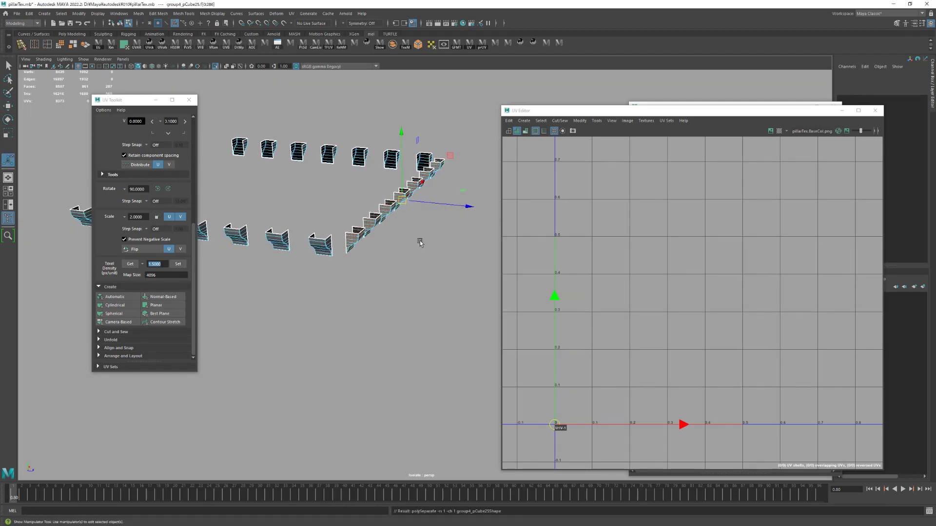
Select the extracted brackets of that side and combine them into one mesh
{"action": "left_click", "coordinate": [414, 209]}
{"action": "left_click_drag", "start_coordinate": [413, 208], "coordinate": [471, 219], "text": "alt"}
{"action": "left_click_drag", "start_coordinate": [445, 140], "coordinate": [438, 154], "text": "alt"}
{"action": "left_click", "coordinate": [437, 154]}
{"action": "key", "text": "f"}
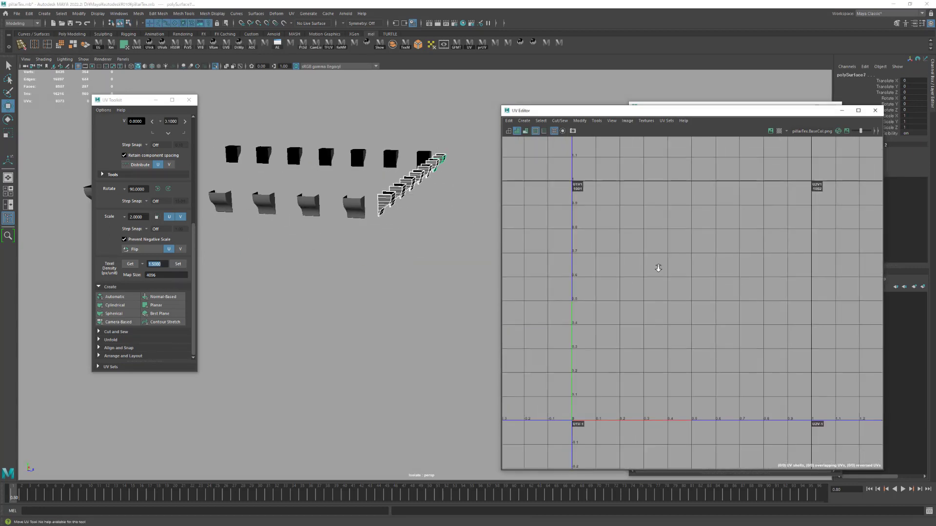
{"action": "key", "text": "space"}
{"action": "key", "text": "w"}
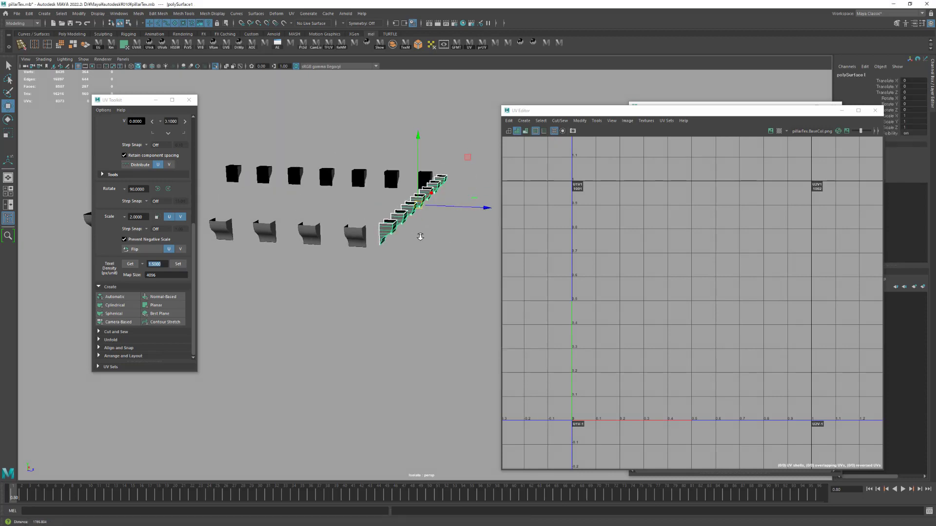
Apply a planar UV projection to the combined bracket row and select the brackets' side faces
{"action": "scroll", "coordinate": [453, 303], "scroll_direction": "up", "scroll_amount": 5}
{"action": "left_click_drag", "start_coordinate": [454, 303], "coordinate": [266, 243], "text": "alt"}
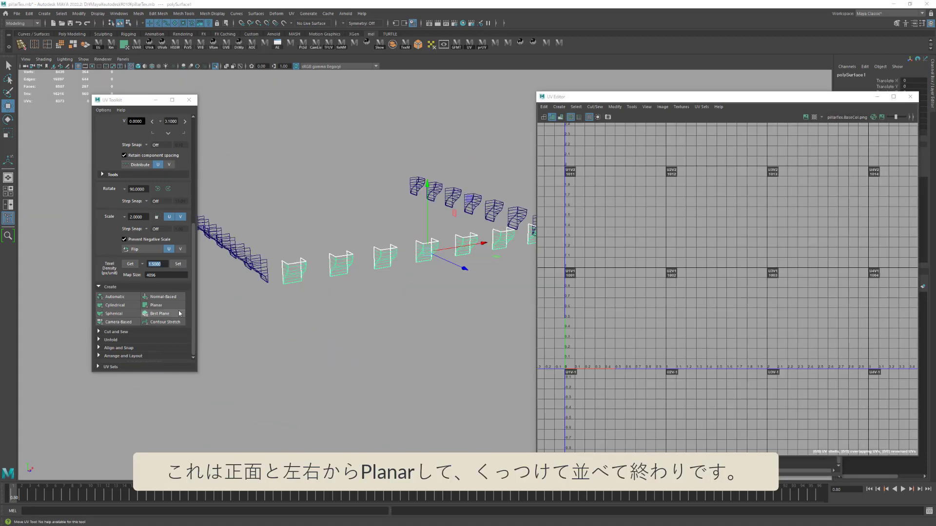
{"action": "left_click", "coordinate": [161, 305]}
{"action": "scroll", "coordinate": [741, 335], "scroll_direction": "up", "scroll_amount": 3}
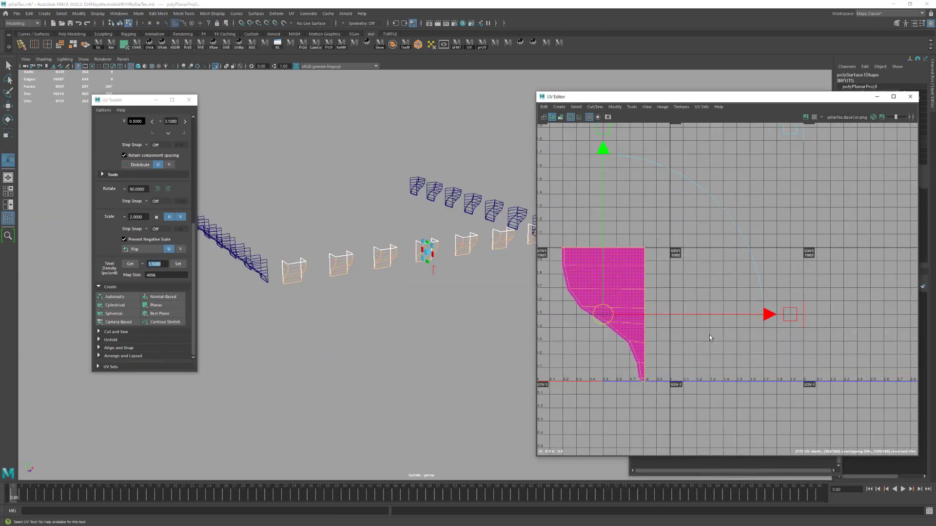
{"action": "scroll", "coordinate": [713, 343], "scroll_direction": "up", "scroll_amount": 2}
{"action": "right_click_drag", "start_coordinate": [727, 360], "coordinate": [729, 380]}
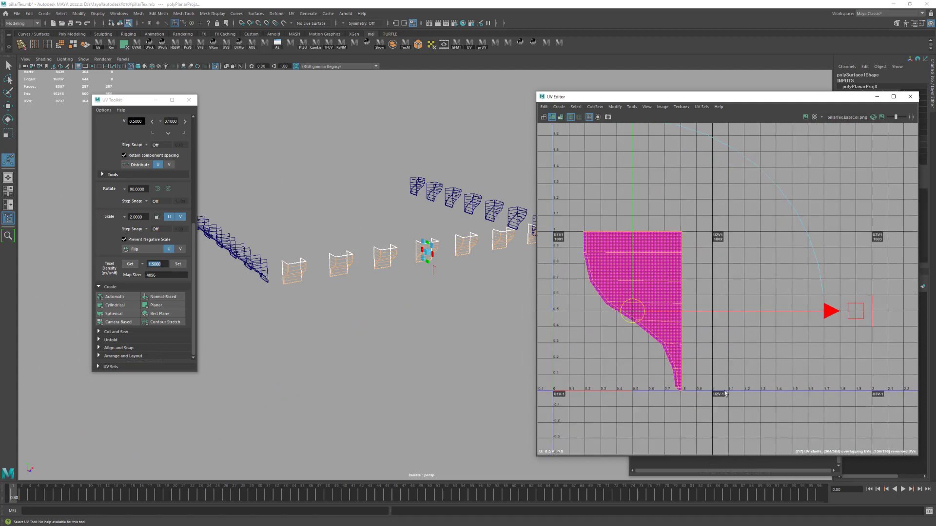
{"action": "left_click_drag", "start_coordinate": [677, 211], "coordinate": [679, 218]}
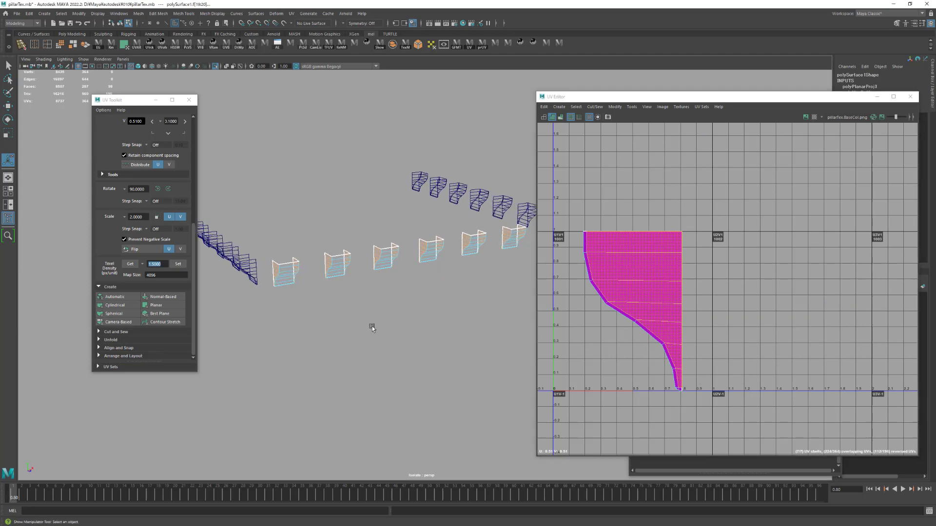
Planar-project the brackets' side faces and move the resulting UV shells outside the first UV tile
{"action": "left_click", "coordinate": [156, 305]}
{"action": "key", "text": "w"}
{"action": "middle_click_drag", "start_coordinate": [707, 360], "coordinate": [871, 341]}
{"action": "middle_click_drag", "start_coordinate": [706, 356], "coordinate": [799, 346], "text": "alt"}
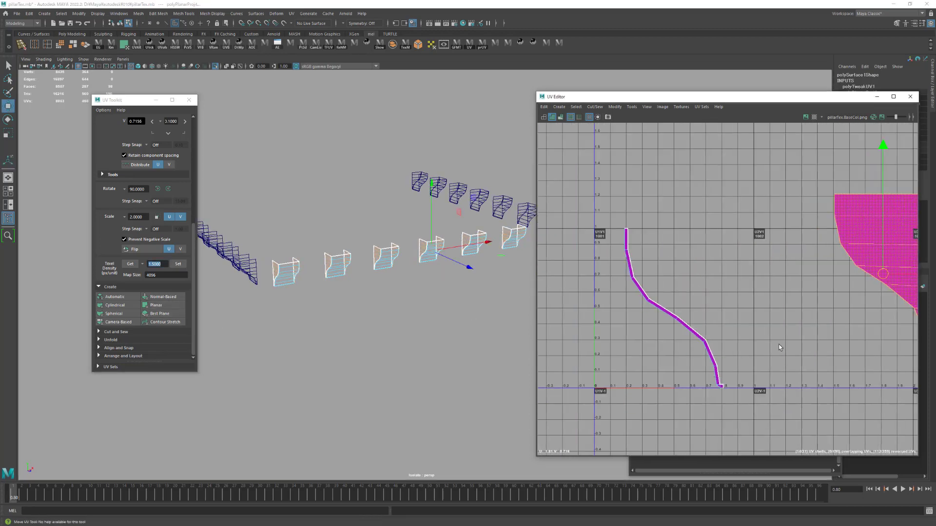
Planar-project the brackets' front faces and unfold the seven resulting shells
{"action": "left_click", "coordinate": [156, 305]}
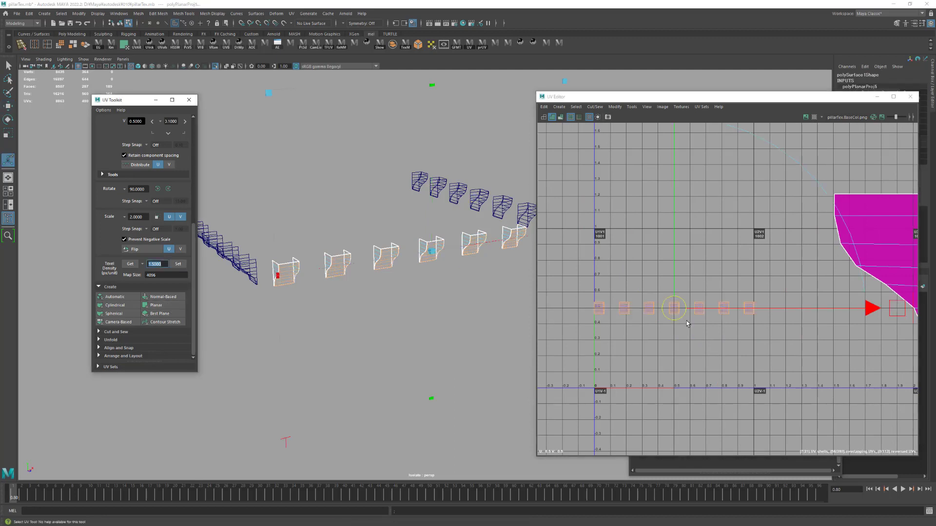
{"action": "key", "text": "w"}
{"action": "right_click_drag", "start_coordinate": [725, 328], "coordinate": [827, 309], "text": "alt"}
{"action": "left_click", "coordinate": [787, 295]}
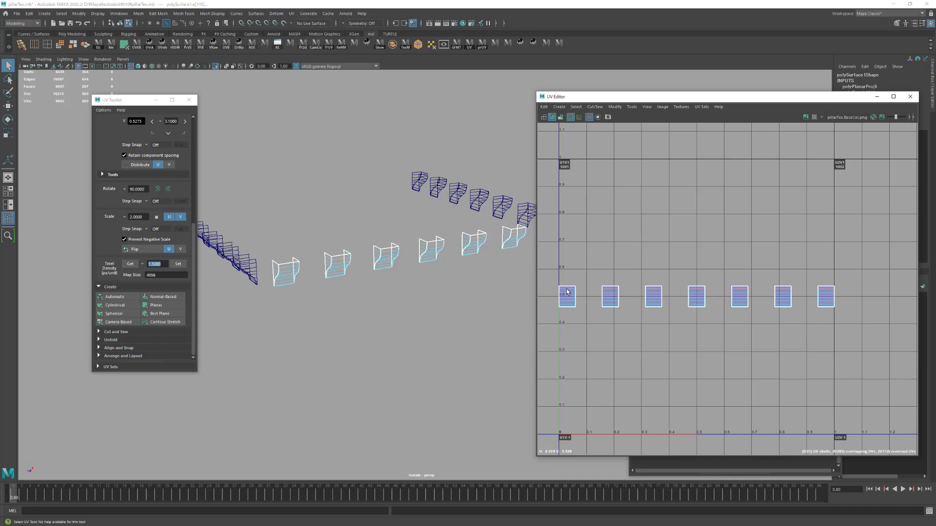
{"action": "right_click_drag", "start_coordinate": [901, 327], "coordinate": [637, 360]}
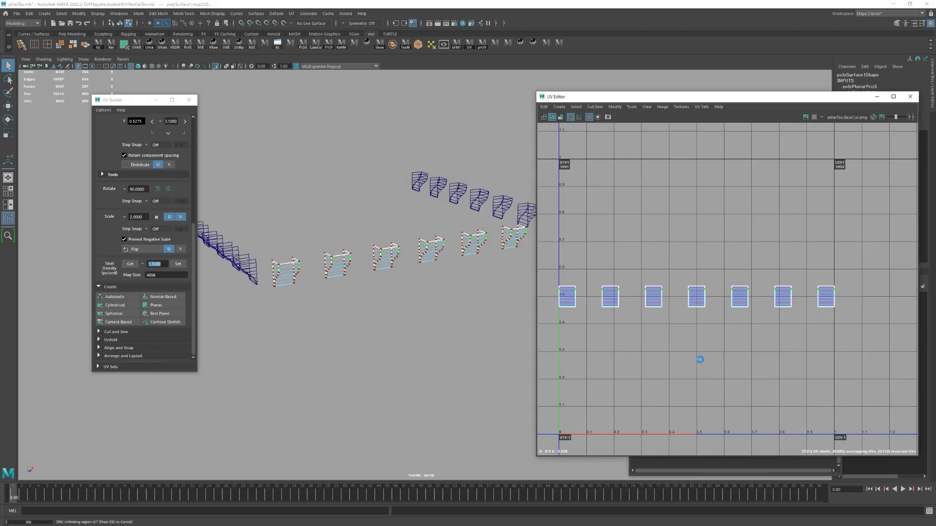
Separate the overlapping side shells by moving one flank's UVs away, and flip the reversed shells
{"action": "scroll", "coordinate": [759, 352], "scroll_direction": "down", "scroll_amount": 3}
{"action": "middle_click_drag", "start_coordinate": [758, 341], "coordinate": [773, 320], "text": "alt"}
{"action": "left_click_drag", "start_coordinate": [390, 267], "coordinate": [288, 278], "text": "alt"}
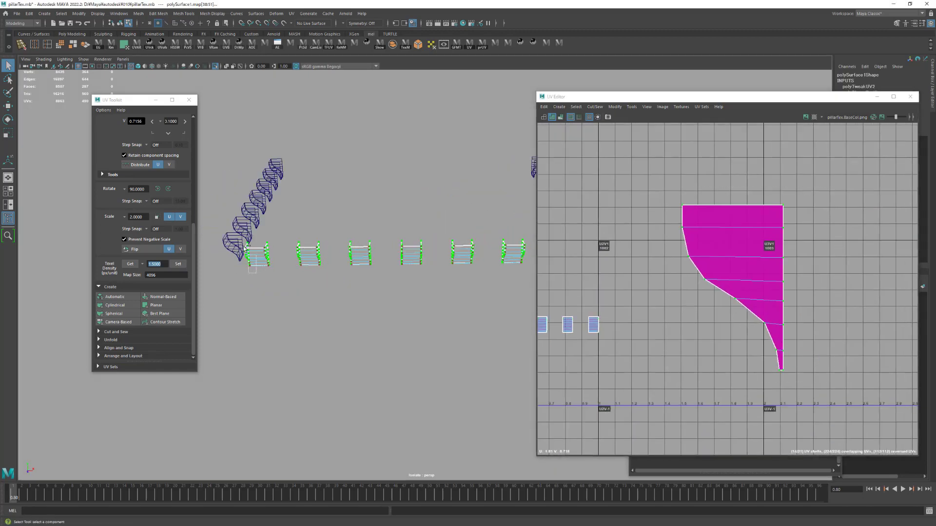
{"action": "left_click_drag", "start_coordinate": [398, 237], "coordinate": [285, 264], "text": "alt"}
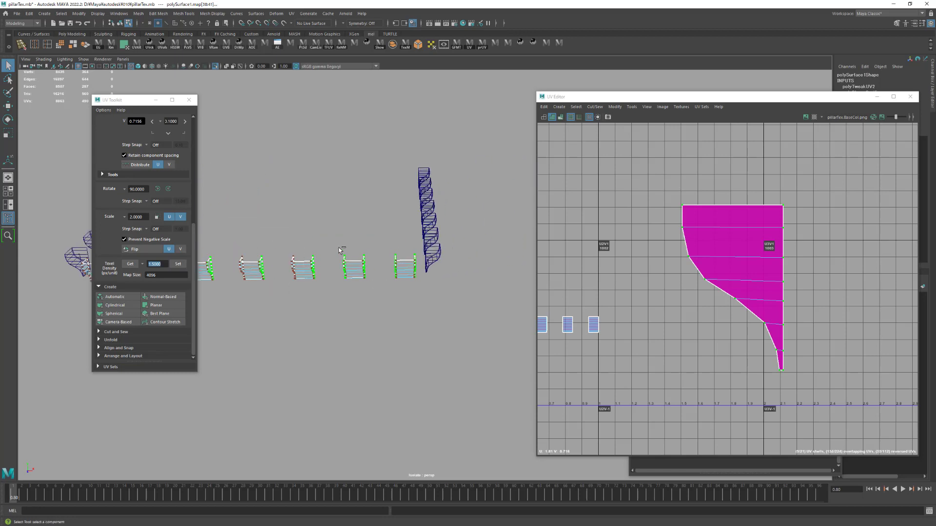
{"action": "key", "text": "w"}
{"action": "middle_click_drag", "start_coordinate": [653, 326], "coordinate": [493, 230]}
{"action": "left_click_drag", "start_coordinate": [659, 183], "coordinate": [662, 184]}
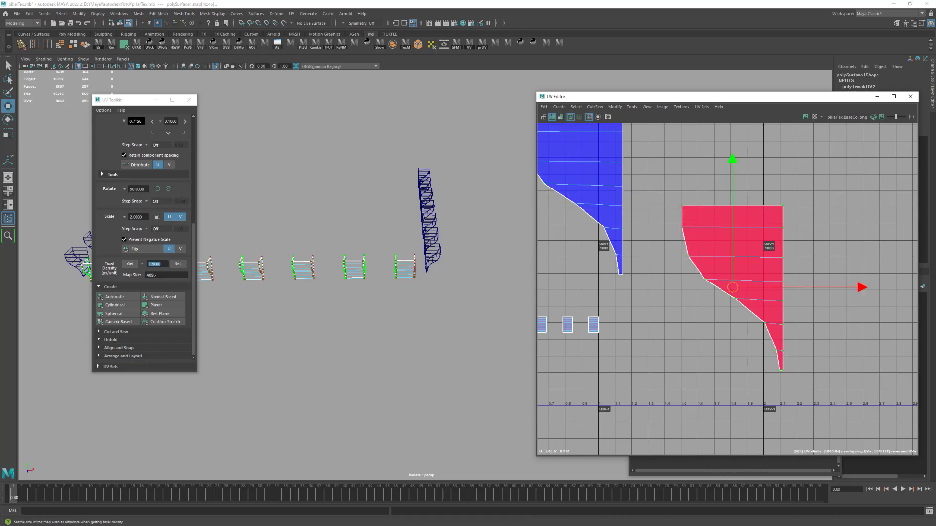
{"action": "left_click", "coordinate": [144, 252]}
Set the whole bracket mesh's texel density to 1.5 at a map size of 4096
{"action": "scroll", "coordinate": [634, 302], "scroll_direction": "down", "scroll_amount": 3}
{"action": "scroll", "coordinate": [707, 332], "scroll_direction": "up", "scroll_amount": 2}
{"action": "key", "text": "space"}
{"action": "key", "text": "F8"}
{"action": "left_click", "coordinate": [178, 265]}
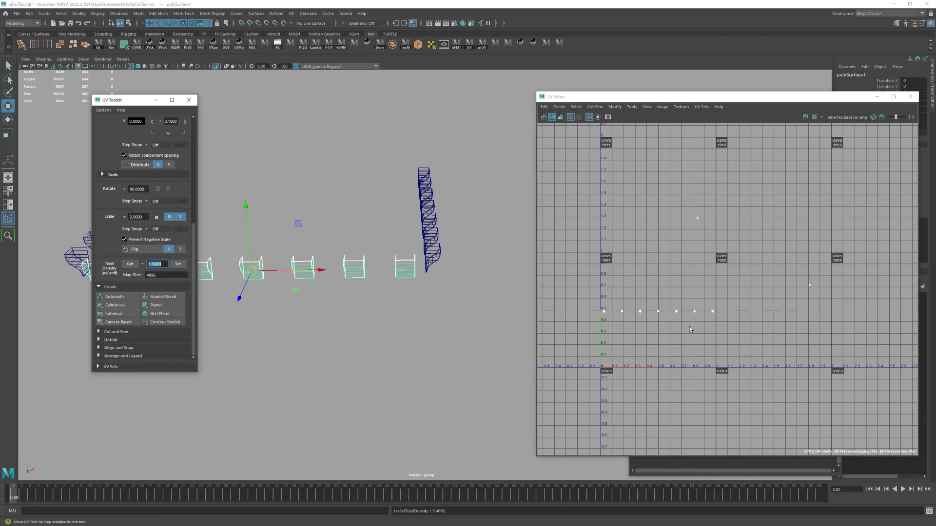
Lay out all UV shells of the bracket mesh so they are packed without overlaps
{"action": "left_click", "coordinate": [643, 312]}
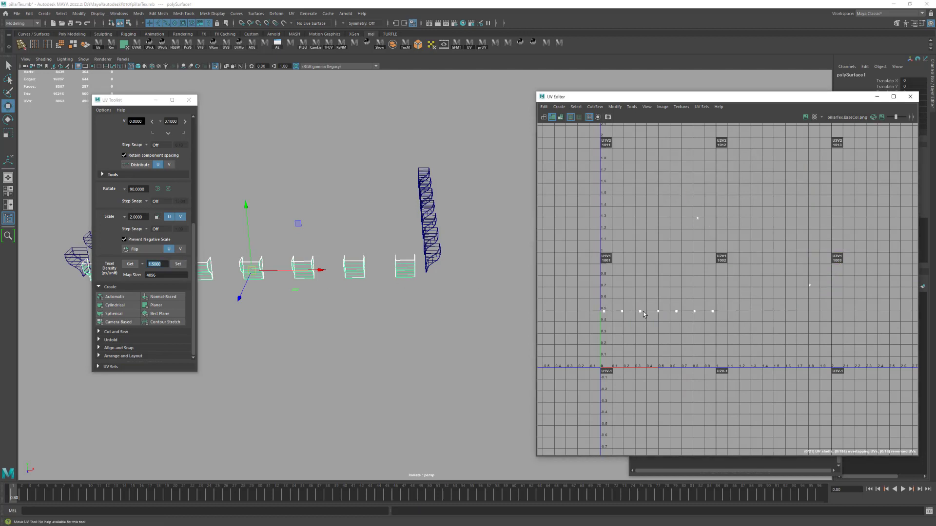
{"action": "key", "text": "space"}
{"action": "left_click_drag", "start_coordinate": [628, 312], "coordinate": [679, 361]}
{"action": "scroll", "coordinate": [709, 339], "scroll_direction": "up", "scroll_amount": 10}
{"action": "scroll", "coordinate": [710, 338], "scroll_direction": "up", "scroll_amount": 5}
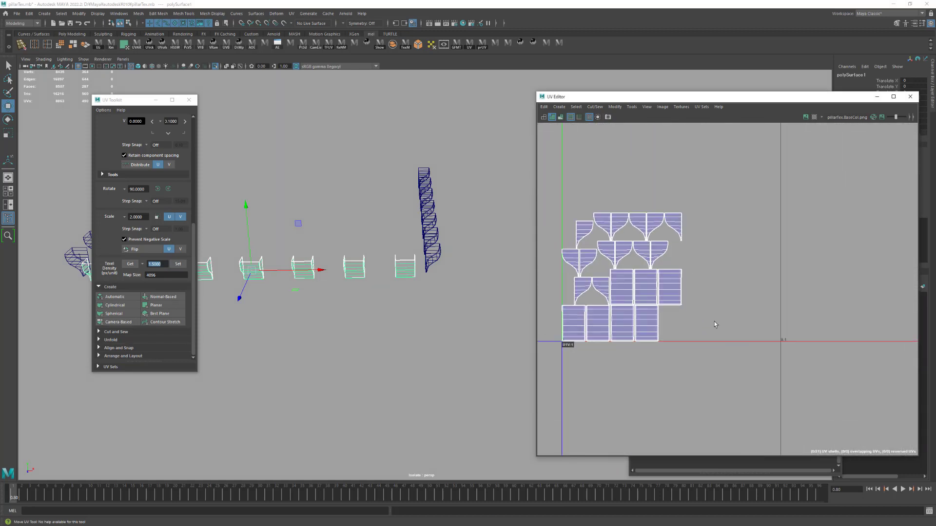
{"action": "scroll", "coordinate": [679, 325], "scroll_direction": "up", "scroll_amount": 3}
Sew each bracket's two side shells onto its front shell along the shared vertical edges
{"action": "key", "text": "F12"}
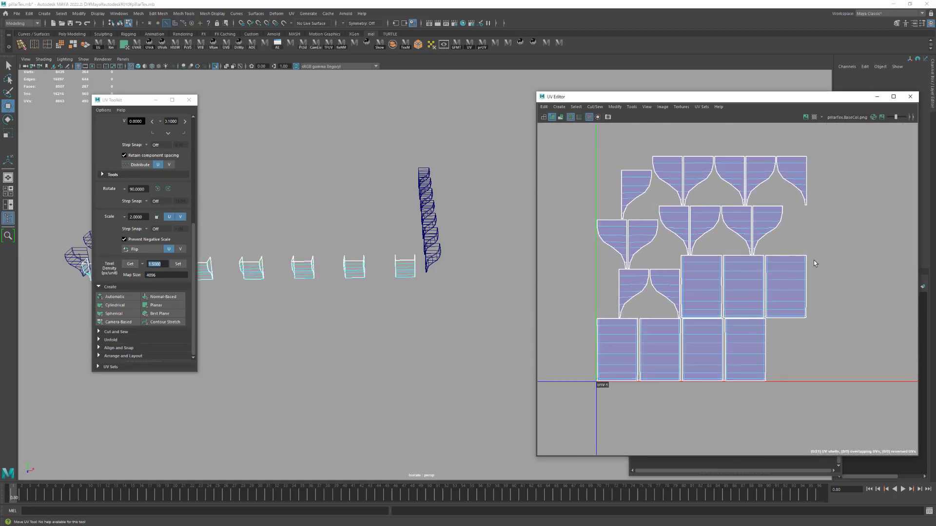
{"action": "left_click", "coordinate": [677, 259]}
{"action": "right_click_drag", "start_coordinate": [678, 288], "coordinate": [695, 282], "text": "shift"}
{"action": "left_click_drag", "start_coordinate": [575, 320], "coordinate": [753, 326]}
{"action": "right_click_drag", "start_coordinate": [753, 326], "coordinate": [761, 318], "text": "shift"}
{"action": "scroll", "coordinate": [761, 319], "scroll_direction": "down", "scroll_amount": 1}
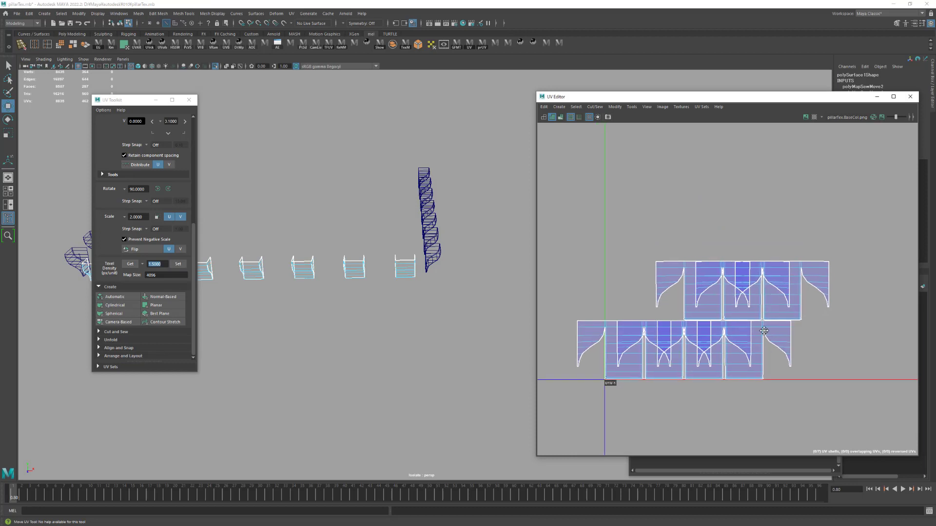
Lay out the seven sewn bracket shells again to remove their overlaps
{"action": "key", "text": "F8"}
{"action": "key", "text": "space"}
{"action": "right_click_drag", "start_coordinate": [668, 307], "coordinate": [669, 309]}
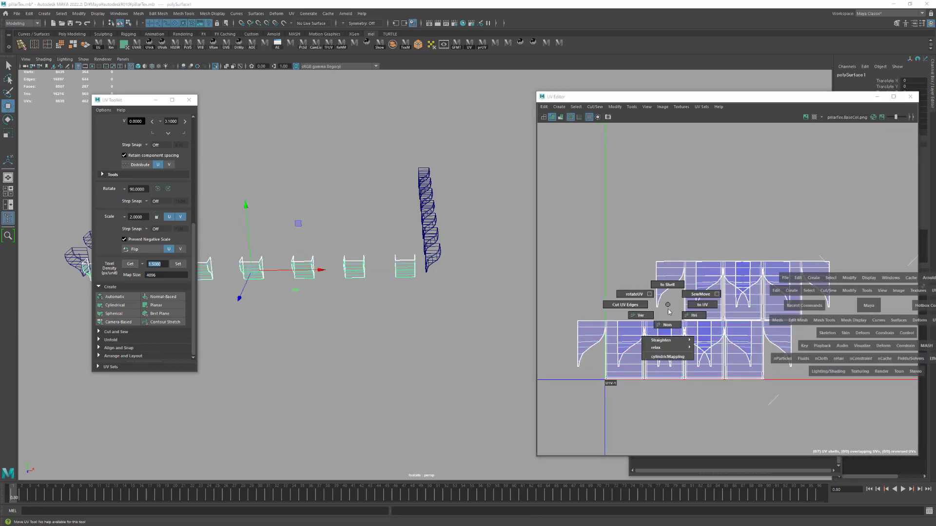
{"action": "mouse_move", "coordinate": [674, 350]}
{"action": "left_click", "coordinate": [718, 355]}
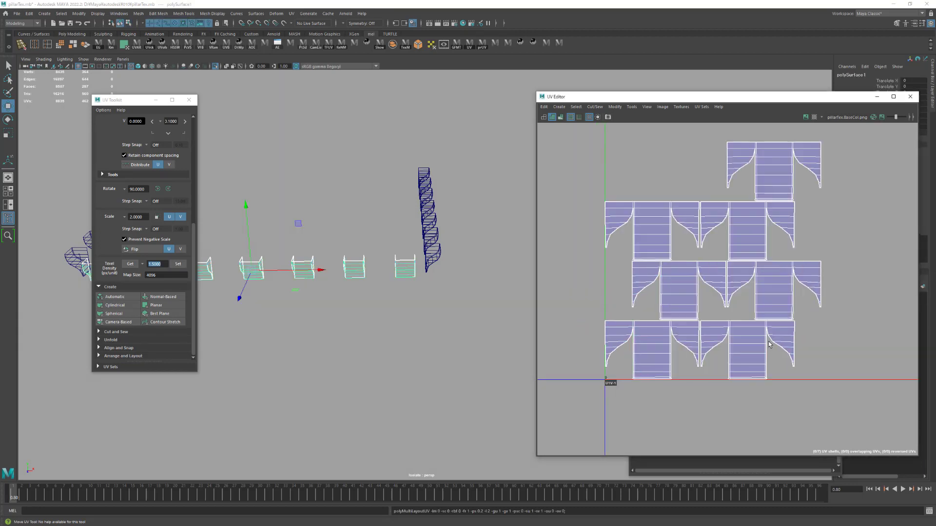
Move the upper bracket shells sideways so that the bottom row holds four shells placed side by side
{"action": "left_click_drag", "start_coordinate": [831, 305], "coordinate": [598, 168]}
{"action": "right_click", "coordinate": [773, 219]}
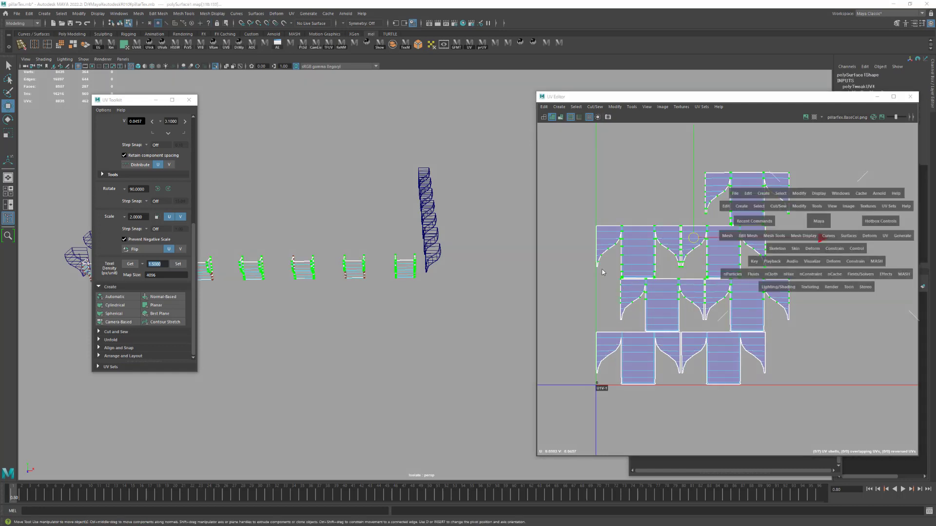
{"action": "middle_click_drag", "start_coordinate": [684, 310], "coordinate": [615, 292], "text": "alt"}
{"action": "left_click_drag", "start_coordinate": [615, 292], "coordinate": [762, 345]}
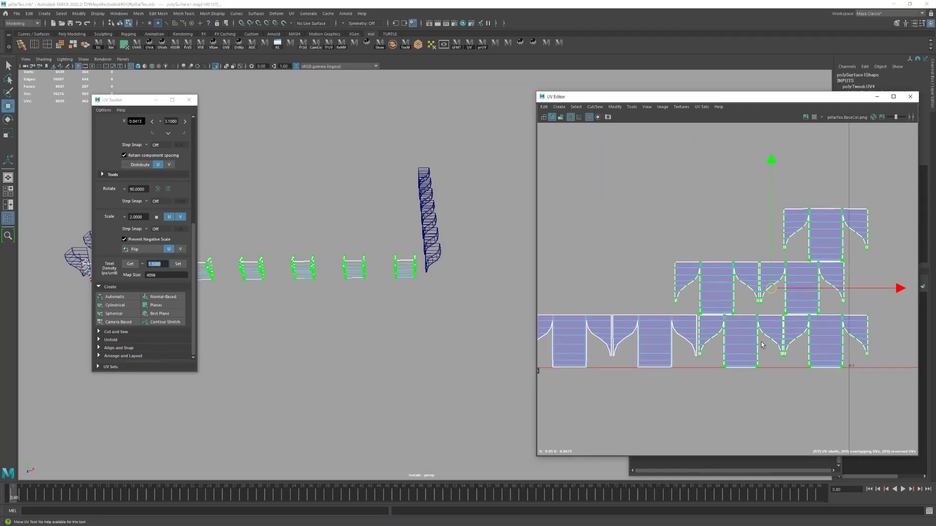
{"action": "middle_click_drag", "start_coordinate": [765, 341], "coordinate": [725, 345], "text": "alt"}
{"action": "left_click_drag", "start_coordinate": [858, 292], "coordinate": [626, 215]}
{"action": "key", "text": "ctrl+z"}
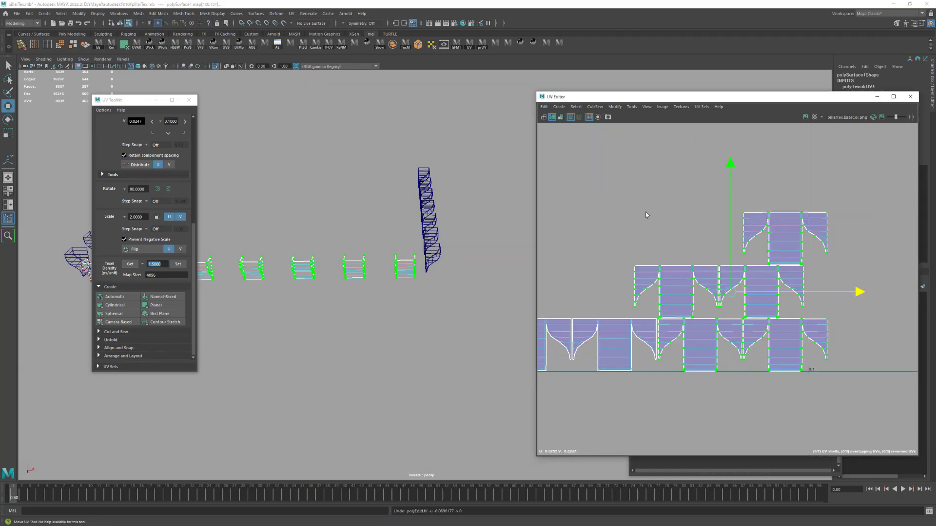
{"action": "left_click_drag", "start_coordinate": [870, 284], "coordinate": [869, 285]}
{"action": "right_click", "coordinate": [870, 284]}
{"action": "left_click", "coordinate": [804, 292]}
{"action": "middle_click_drag", "start_coordinate": [804, 292], "coordinate": [828, 273], "text": "alt"}
Line up the remaining three bracket shells in a second row directly above the bottom one
{"action": "left_click_drag", "start_coordinate": [885, 253], "coordinate": [703, 200]}
{"action": "middle_click_drag", "start_coordinate": [595, 215], "coordinate": [583, 209]}
{"action": "middle_click_drag", "start_coordinate": [645, 190], "coordinate": [605, 245], "text": "alt"}
{"action": "left_click_drag", "start_coordinate": [630, 165], "coordinate": [630, 166]}
{"action": "right_click", "coordinate": [812, 185]}
{"action": "left_click", "coordinate": [829, 219]}
{"action": "left_click_drag", "start_coordinate": [633, 232], "coordinate": [696, 285]}
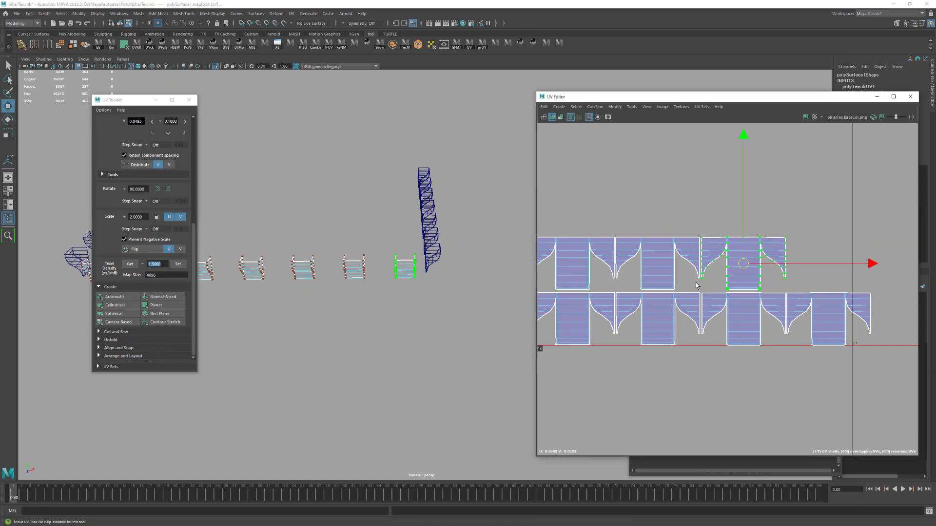
Duplicate the mapped bracket row and rotate the copy -90° around the vertical axis, snapping in 15° steps
{"action": "scroll", "coordinate": [696, 285], "scroll_direction": "down", "scroll_amount": 3}
{"action": "key", "text": "space"}
{"action": "key", "text": "F8"}
{"action": "left_click_drag", "start_coordinate": [464, 307], "coordinate": [409, 286], "text": "alt"}
{"action": "key", "text": "space"}
{"action": "key", "text": "shift+d"}
{"action": "key", "text": "e"}
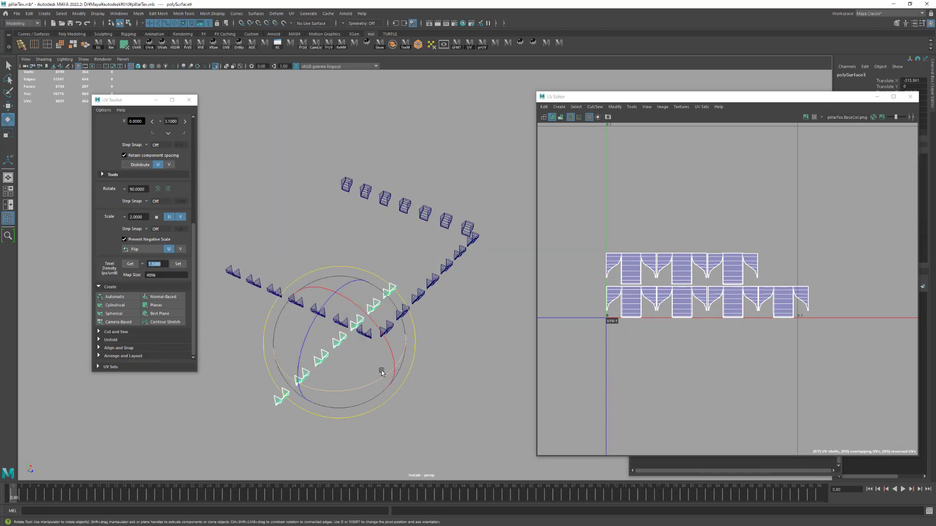
{"action": "left_click_drag", "start_coordinate": [385, 380], "coordinate": [362, 381]}
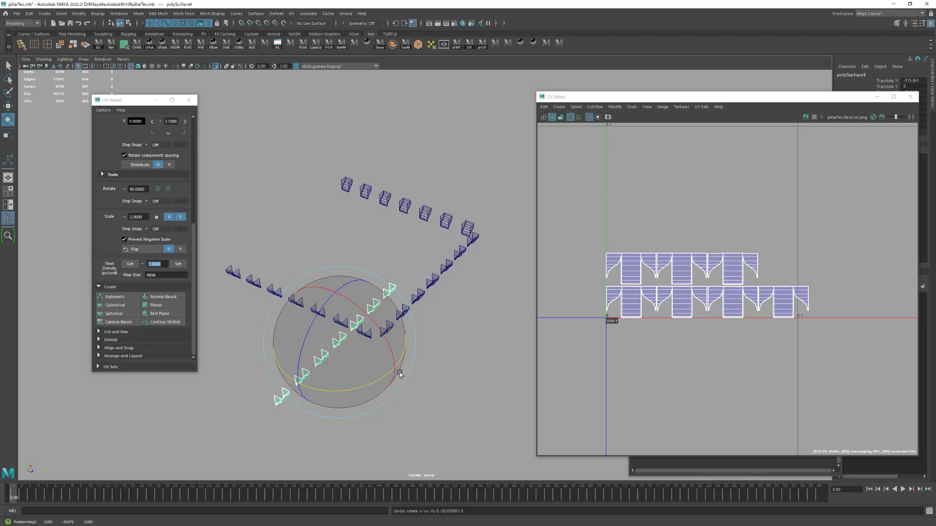
{"action": "mouse_move", "coordinate": [396, 379]}
{"action": "left_mouse_down"}
{"action": "mouse_move", "coordinate": [353, 378]}
{"action": "mouse_move", "coordinate": [385, 376]}
{"action": "left_mouse_up"}
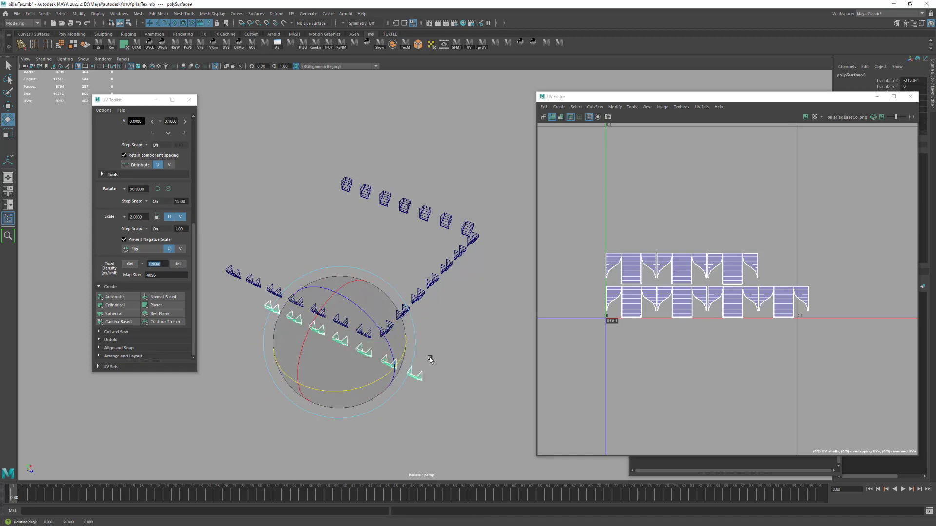
Move the rotated bracket row into place along the adjacent side, aligned with the corner
{"action": "scroll", "coordinate": [503, 236], "scroll_direction": "up", "scroll_amount": 4}
{"action": "key", "text": "w"}
{"action": "scroll", "coordinate": [480, 288], "scroll_direction": "up", "scroll_amount": 5}
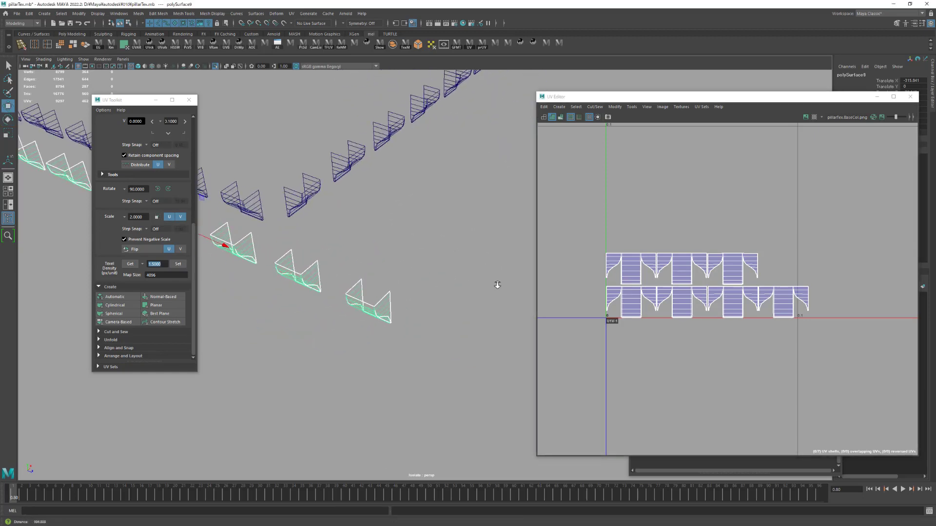
{"action": "key", "text": "e"}
{"action": "key", "text": "w"}
{"action": "scroll", "coordinate": [341, 292], "scroll_direction": "down", "scroll_amount": 8}
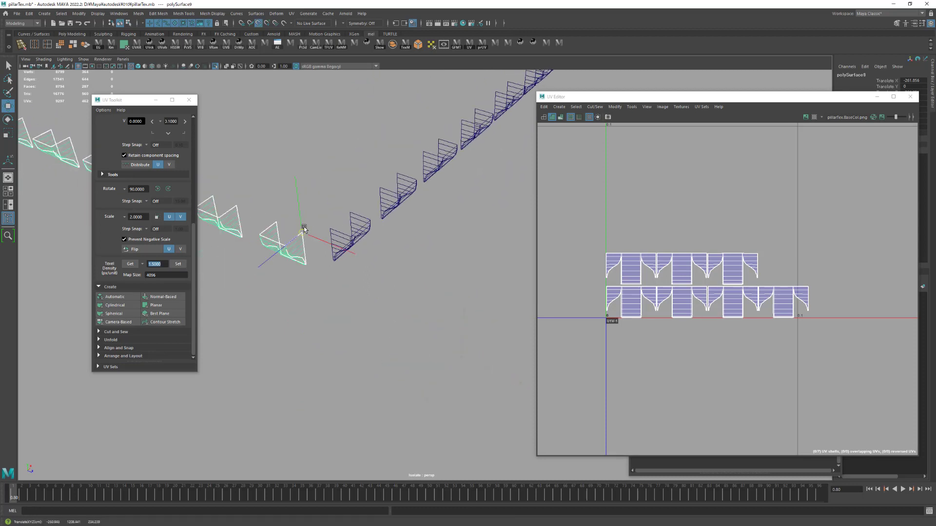
Duplicate the placed bracket row, move the copy to the opposite side and rotate it to face outward
{"action": "key", "text": "ctrl+d"}
{"action": "left_click_drag", "start_coordinate": [368, 324], "coordinate": [474, 255], "text": "alt"}
{"action": "middle_click_drag", "start_coordinate": [474, 255], "coordinate": [468, 289]}
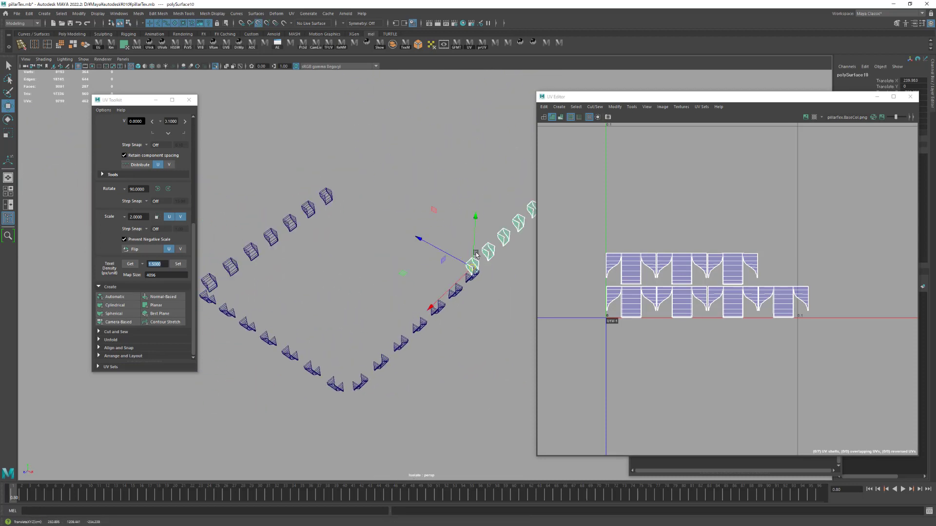
{"action": "key", "text": "e"}
{"action": "key", "text": "j"}
{"action": "left_click_drag", "start_coordinate": [488, 315], "coordinate": [374, 311]}
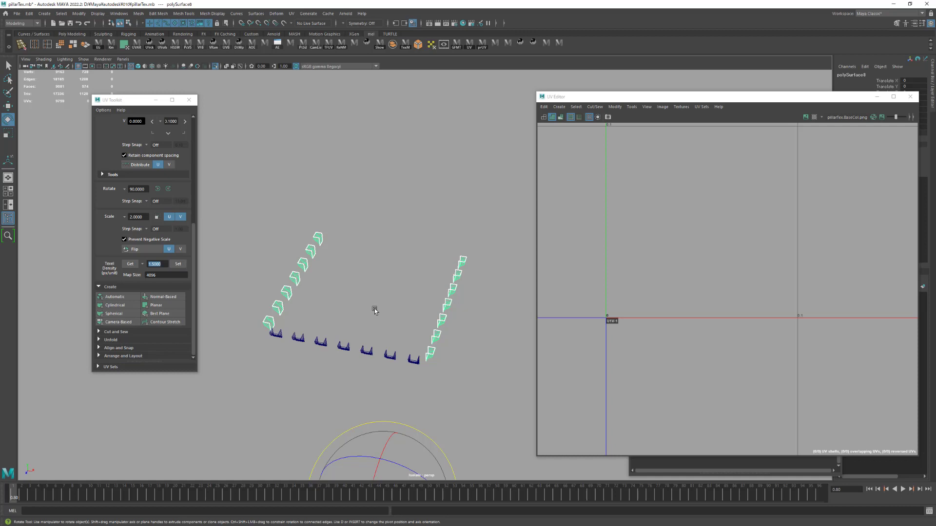
Delete the two original unmapped side rows and select all three mapped bracket rows
{"action": "left_click", "coordinate": [437, 379]}
{"action": "left_click_drag", "start_coordinate": [233, 265], "coordinate": [233, 265]}
{"action": "left_click", "coordinate": [628, 334]}
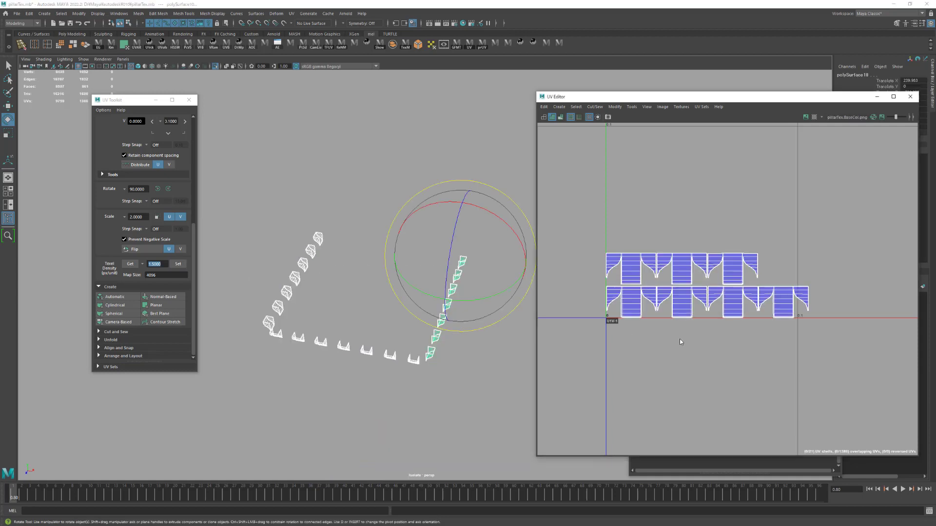
Try to offset the two-line UV sets of the three bracket rows upward into separate stacked bands
{"action": "left_click_drag", "start_coordinate": [810, 344], "coordinate": [564, 205]}
{"action": "left_click_drag", "start_coordinate": [437, 304], "coordinate": [488, 343], "text": "alt"}
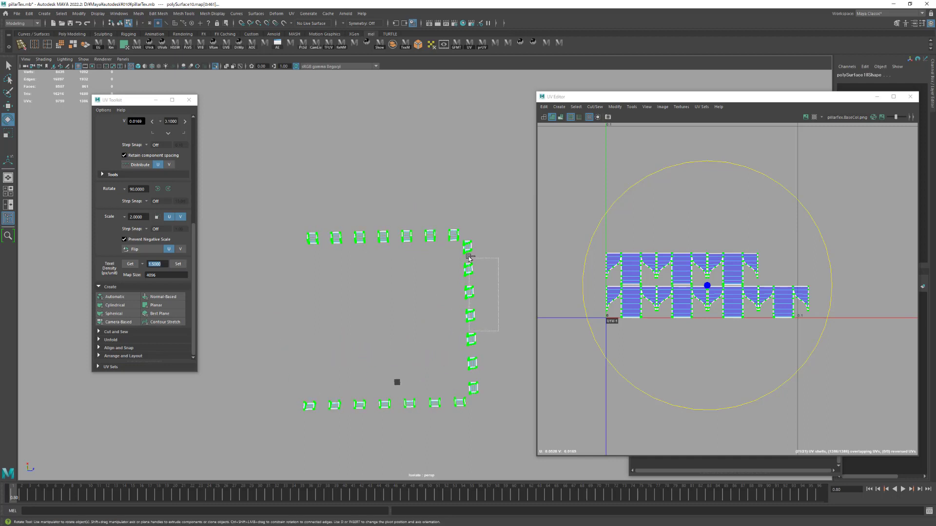
{"action": "left_click_drag", "start_coordinate": [463, 237], "coordinate": [463, 237], "text": "ctrl"}
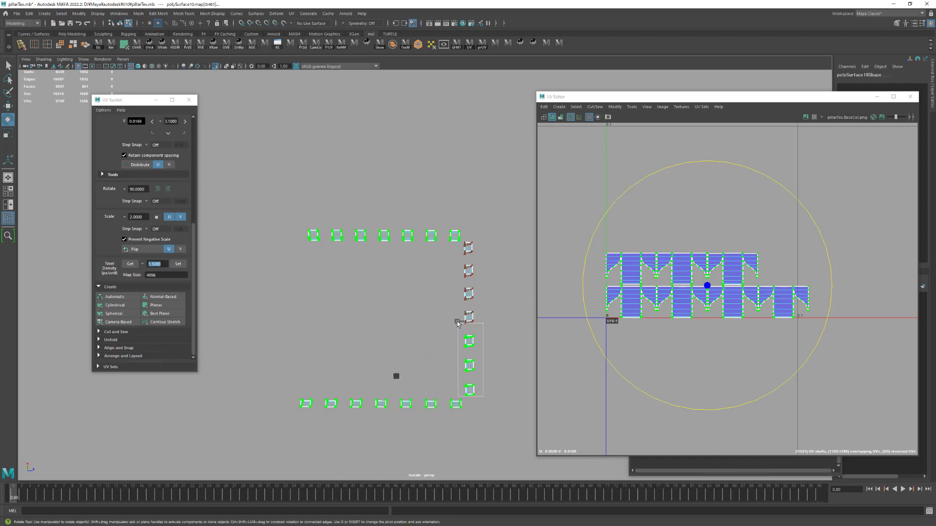
{"action": "key", "text": "w"}
{"action": "middle_click_drag", "start_coordinate": [612, 389], "coordinate": [613, 316]}
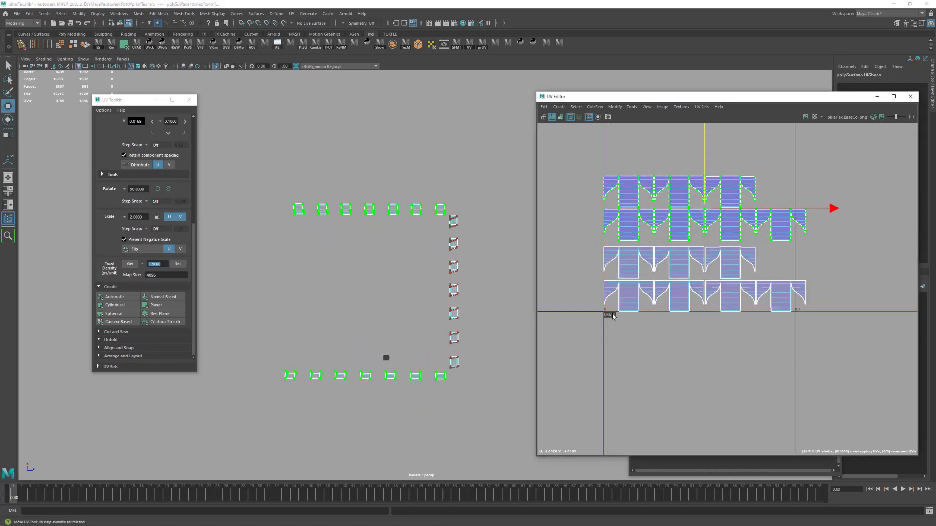
{"action": "left_click_drag", "start_coordinate": [461, 429], "coordinate": [277, 363], "text": "ctrl"}
{"action": "middle_click_drag", "start_coordinate": [634, 244], "coordinate": [651, 238]}
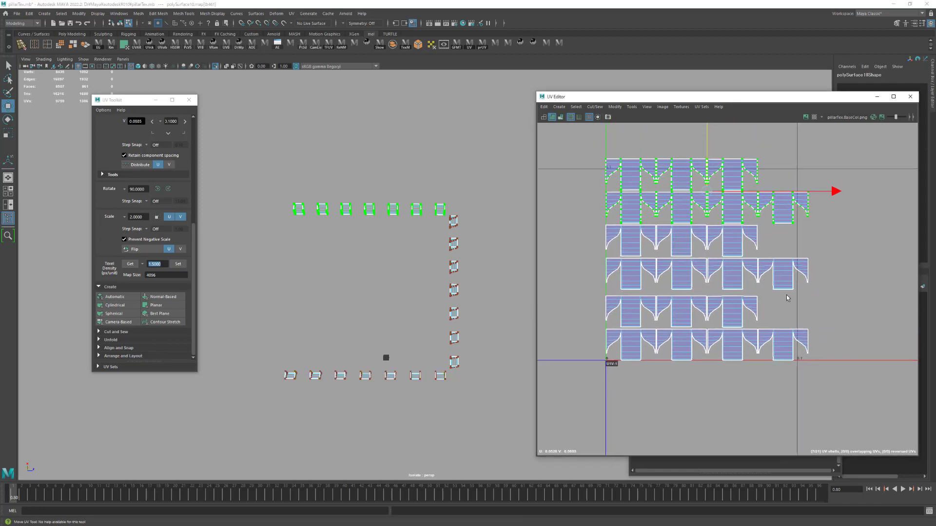
Undo the upward offsets of the bracket rows' UVs
{"action": "left_click_drag", "start_coordinate": [836, 277], "coordinate": [836, 276]}
{"action": "key", "text": "ctrl+z"}
{"action": "key", "text": "ctrl+z"}
{"action": "key", "text": "ctrl+z"}
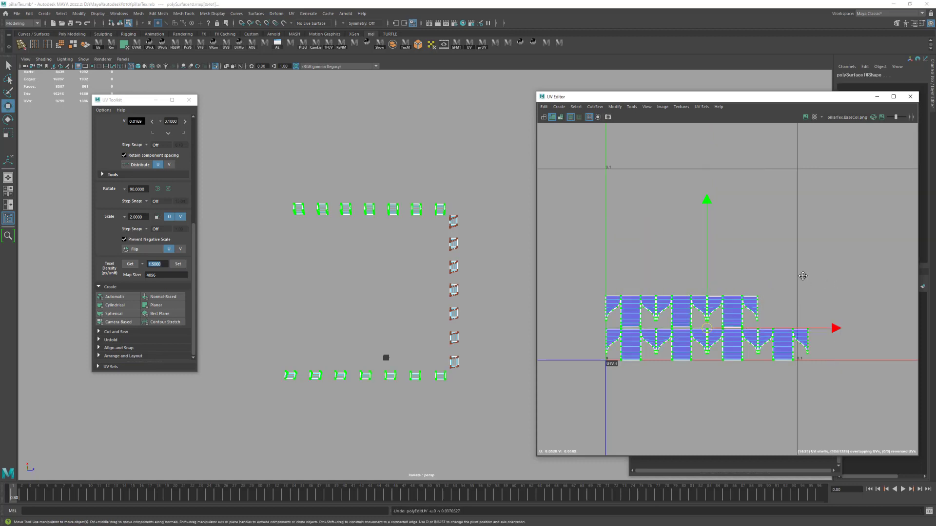
{"action": "key", "text": "ctrl+z"}
{"action": "key", "text": "ctrl+z"}
Move the upper line of three bracket shells to the end of the lower line, forming one strip
{"action": "left_click_drag", "start_coordinate": [747, 292], "coordinate": [541, 238]}
{"action": "right_click_drag", "start_coordinate": [819, 295], "coordinate": [716, 336]}
{"action": "middle_click_drag", "start_coordinate": [716, 337], "coordinate": [783, 356]}
Offset the UV strips of two bracket rows upward so all three strips are stacked separately, and return to object selection
{"action": "right_click_drag", "start_coordinate": [465, 363], "coordinate": [465, 337]}
{"action": "right_click_drag", "start_coordinate": [448, 370], "coordinate": [437, 372]}
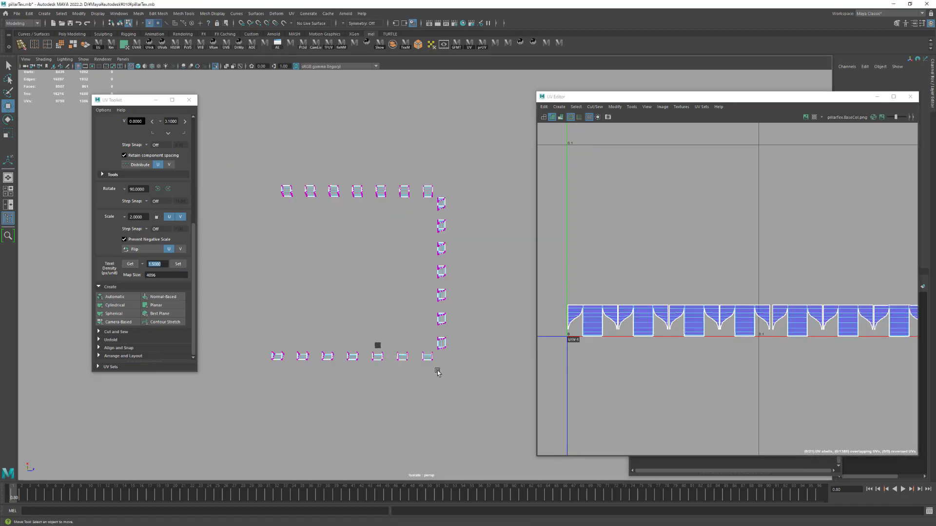
{"action": "left_click_drag", "start_coordinate": [241, 350], "coordinate": [241, 350]}
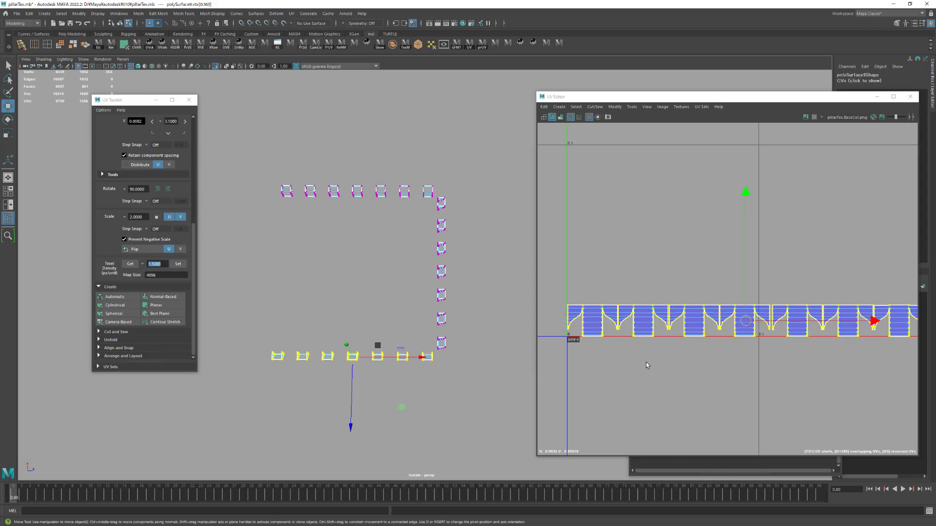
{"action": "right_click_drag", "start_coordinate": [877, 367], "coordinate": [734, 372]}
{"action": "middle_click_drag", "start_coordinate": [734, 373], "coordinate": [738, 338]}
{"action": "left_click_drag", "start_coordinate": [302, 184], "coordinate": [446, 234]}
{"action": "key", "text": "space"}
{"action": "middle_click_drag", "start_coordinate": [635, 284], "coordinate": [666, 275]}
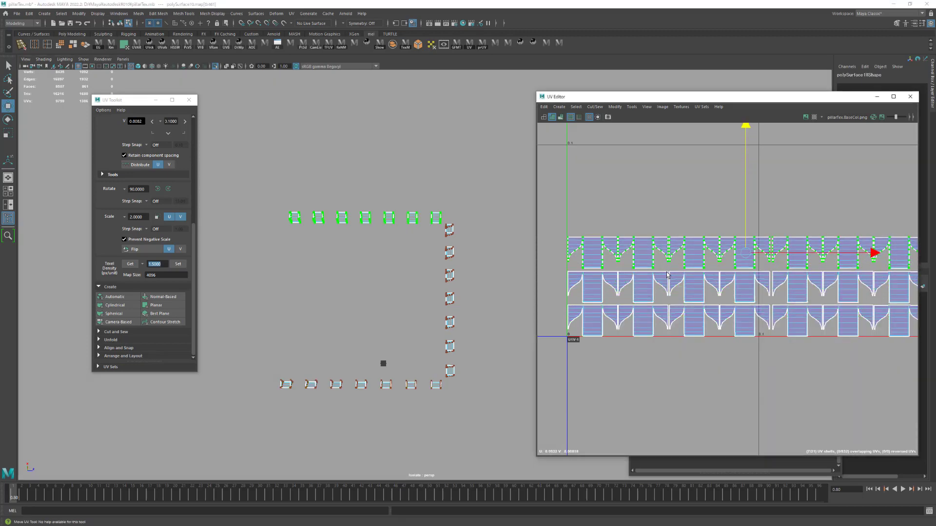
{"action": "key", "text": "F8"}
{"action": "left_click_drag", "start_coordinate": [312, 205], "coordinate": [296, 166], "text": "alt"}
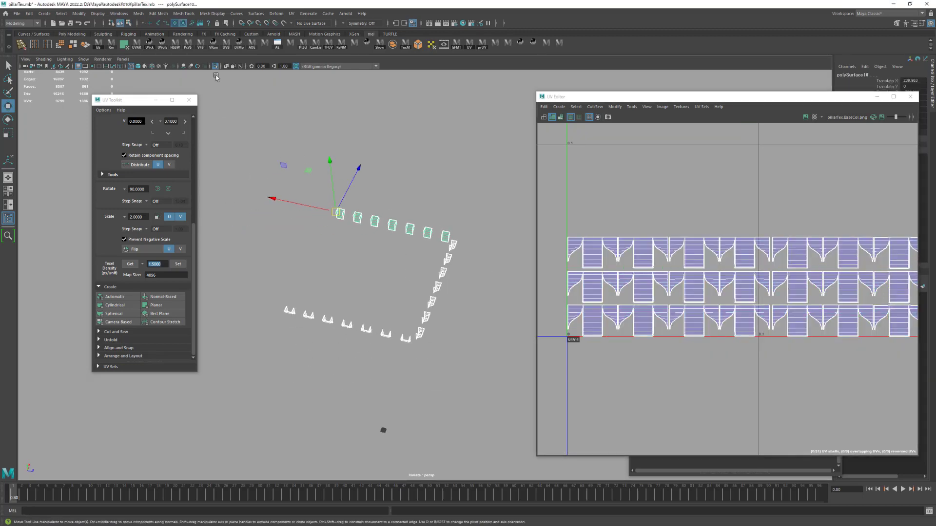
Exit isolation to show the whole pillar structure, return to object mode and select all of its meshes
{"action": "key", "text": "ctrl+1"}
{"action": "key", "text": "a"}
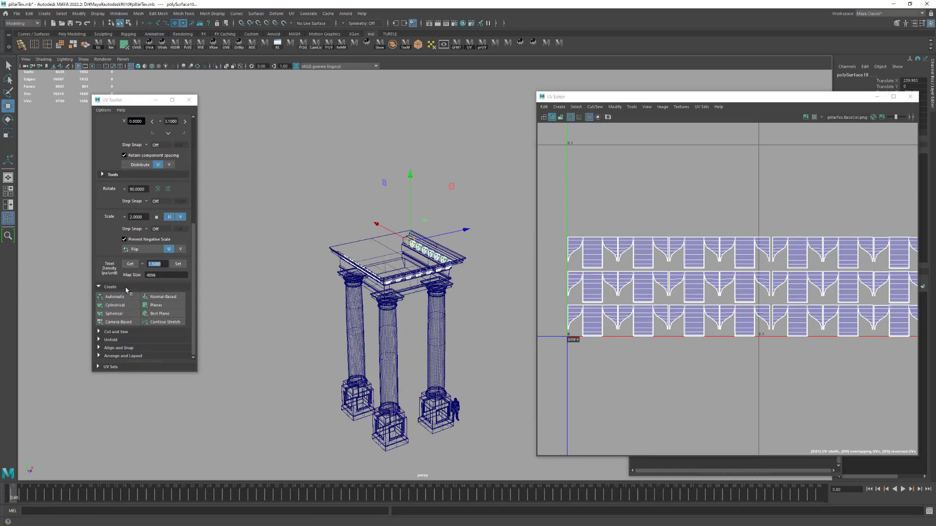
{"action": "left_click", "coordinate": [477, 436]}
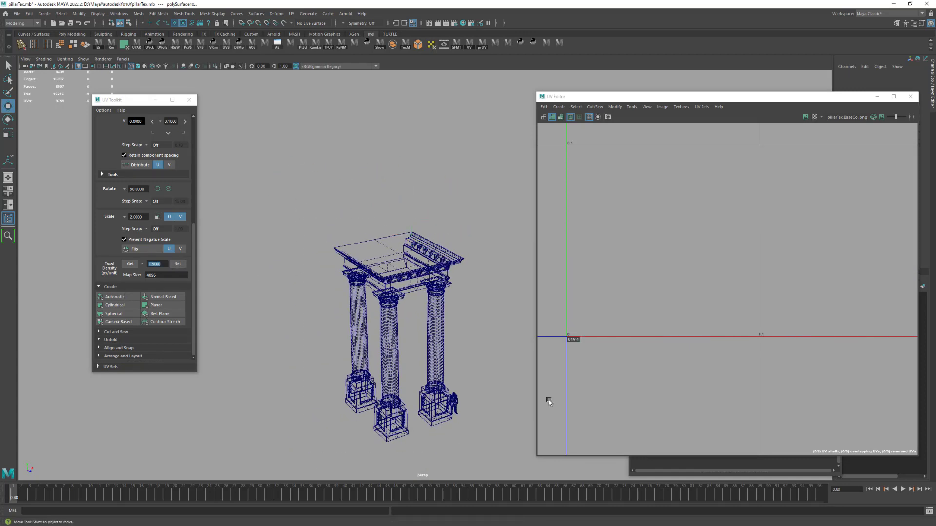
{"action": "right_click_drag", "start_coordinate": [390, 383], "coordinate": [425, 436]}
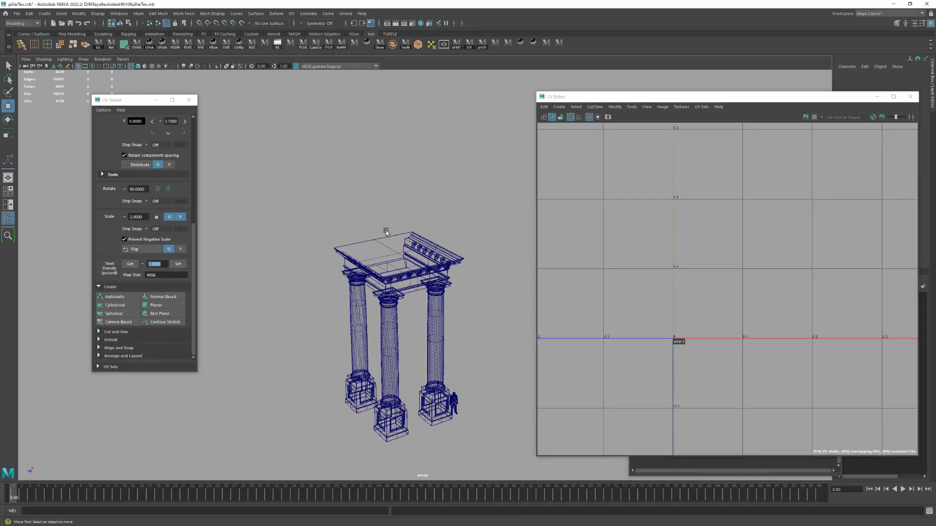
{"action": "key", "text": "F8"}
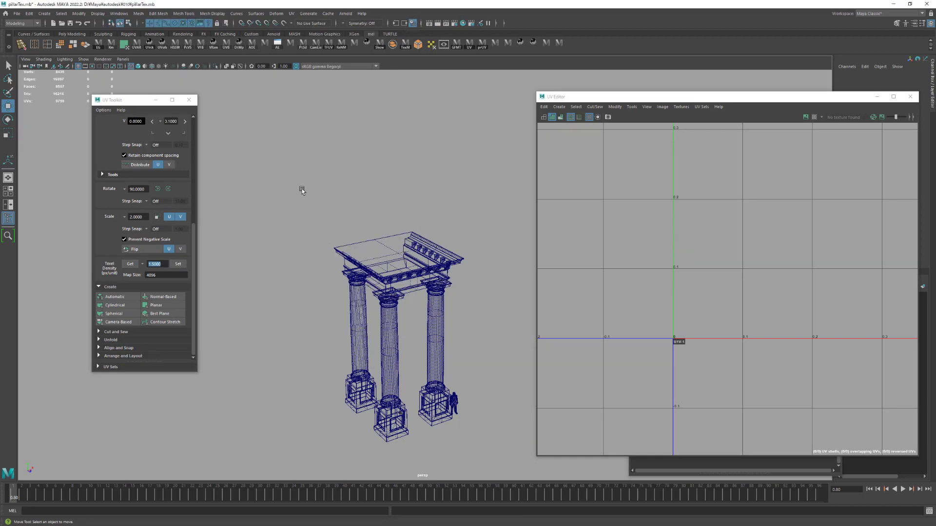
{"action": "left_click_drag", "start_coordinate": [424, 428], "coordinate": [424, 428]}
{"action": "scroll", "coordinate": [663, 367], "scroll_direction": "down", "scroll_amount": 5}
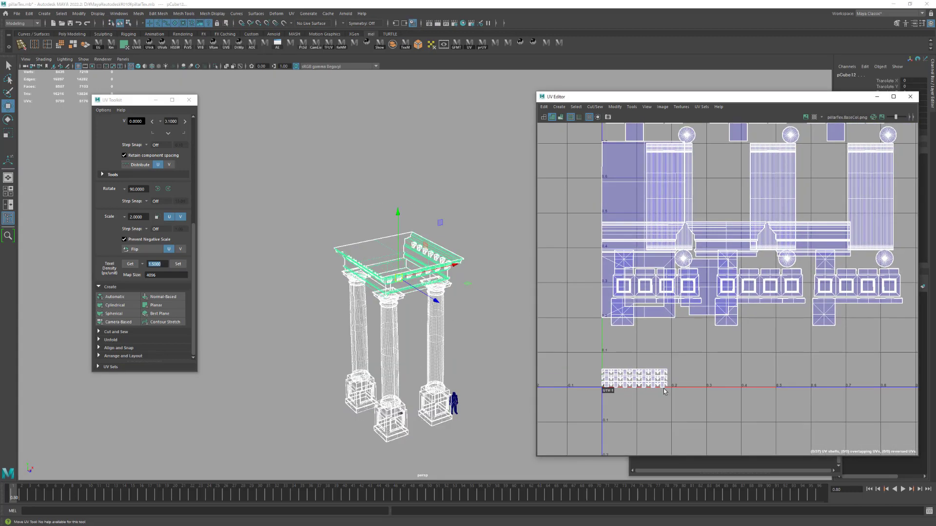
Move the stacked bracket UV strips from the UV origin to the free area above the pillar shells
{"action": "left_click_drag", "start_coordinate": [663, 366], "coordinate": [769, 418]}
{"action": "key", "text": "ctrl+z"}
{"action": "key", "text": "ctrl+z"}
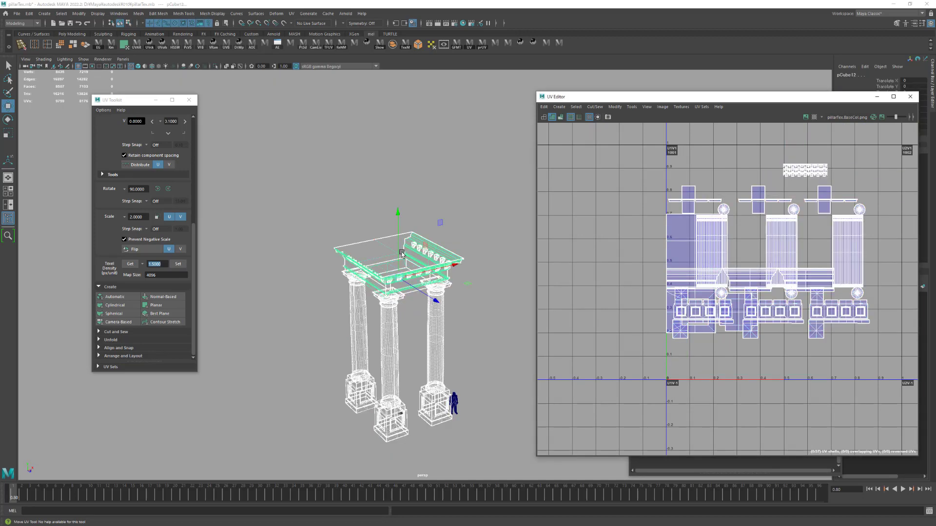
Move all UV shells of the entablature mesh upward, clear of the pillar shells, and deselect it
{"action": "left_click", "coordinate": [419, 251]}
{"action": "key", "text": "ctrl+z"}
{"action": "key", "text": "ctrl+z"}
{"action": "key", "text": "ctrl+z"}
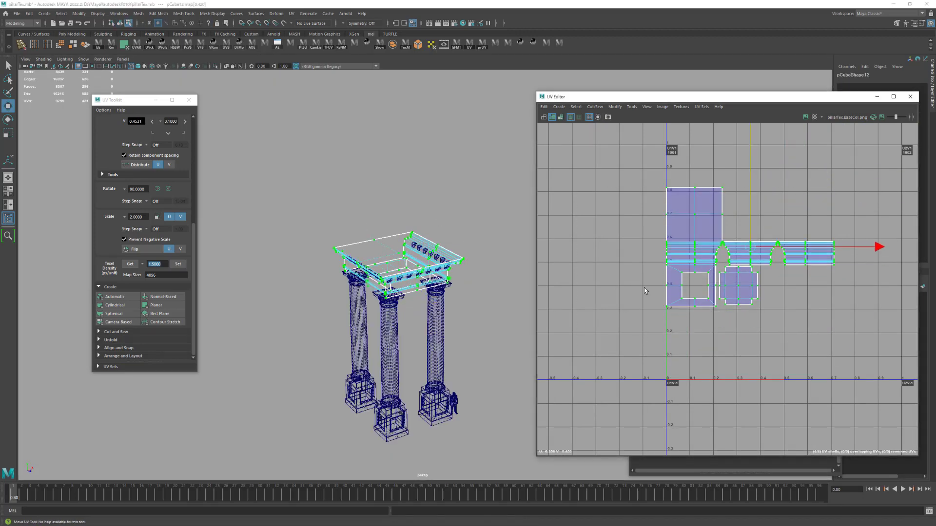
{"action": "key", "text": "space"}
{"action": "left_click", "coordinate": [468, 432]}
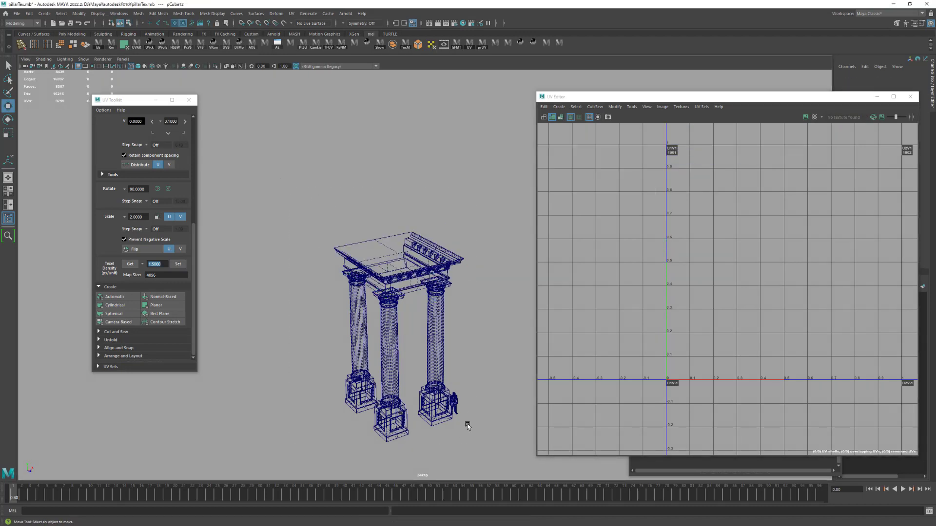
Select the whole structure, place the bracket UVs beside the entablature shells and lower both groups to just above the pillar shells
{"action": "left_click_drag", "start_coordinate": [463, 407], "coordinate": [448, 414], "text": "alt"}
{"action": "left_click_drag", "start_coordinate": [303, 193], "coordinate": [478, 443]}
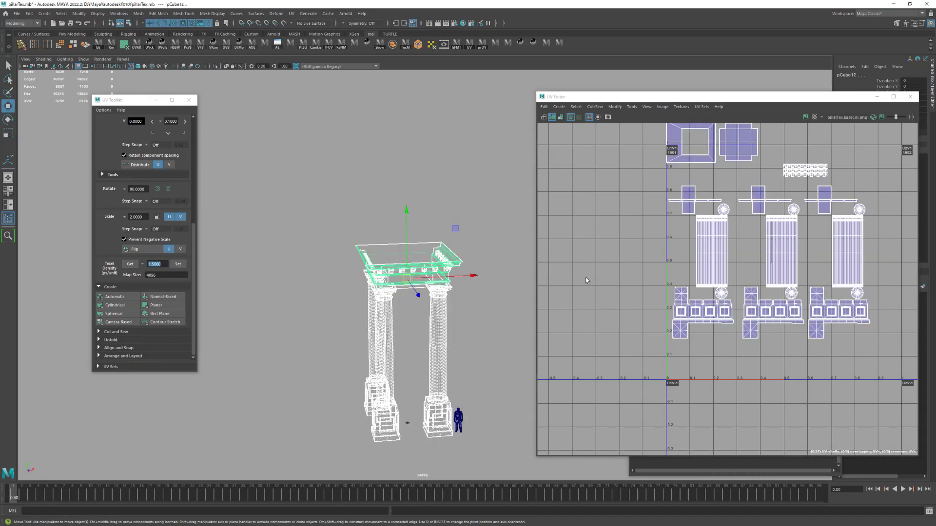
{"action": "middle_click_drag", "start_coordinate": [748, 235], "coordinate": [738, 263], "text": "alt"}
{"action": "key", "text": "F12"}
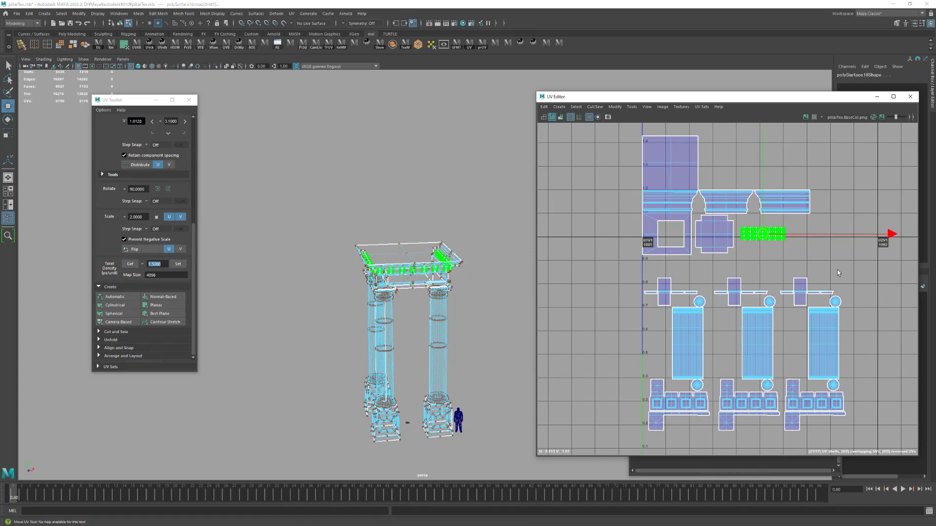
{"action": "middle_click_drag", "start_coordinate": [628, 268], "coordinate": [633, 308]}
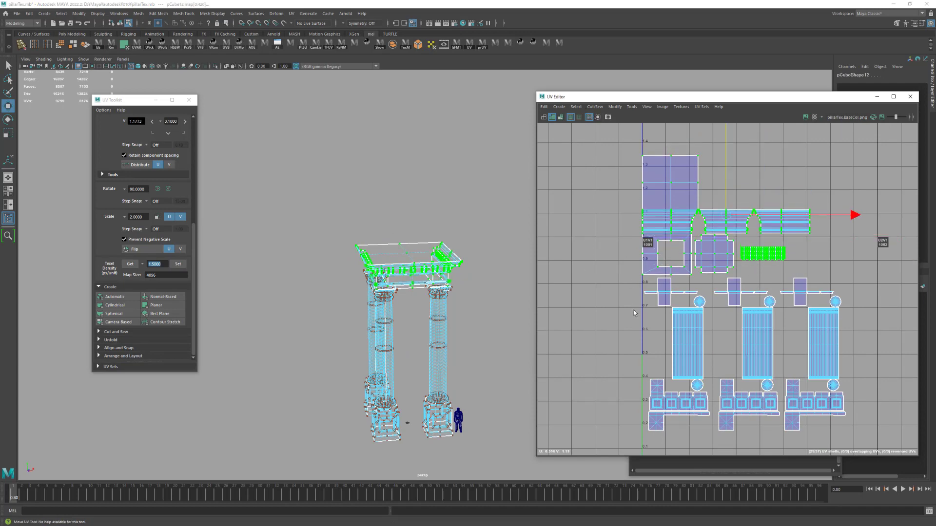
Select all UV shells, scale them down uniformly and position them inside the 0–1 UV tile
{"action": "scroll", "coordinate": [633, 308], "scroll_direction": "down", "scroll_amount": 2}
{"action": "left_click_drag", "start_coordinate": [852, 405], "coordinate": [634, 170]}
{"action": "middle_click_drag", "start_coordinate": [848, 438], "coordinate": [813, 314], "text": "alt"}
{"action": "key", "text": "r"}
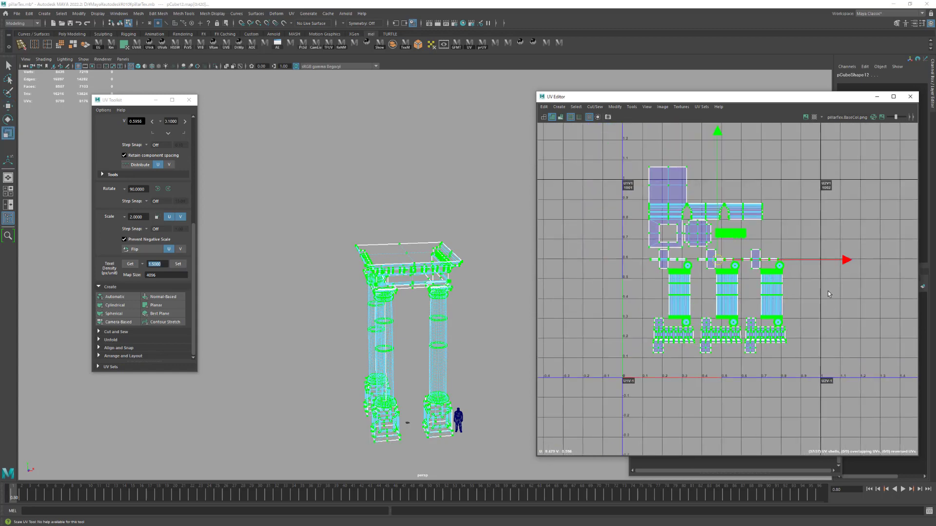
{"action": "key", "text": "w"}
{"action": "key", "text": "r"}
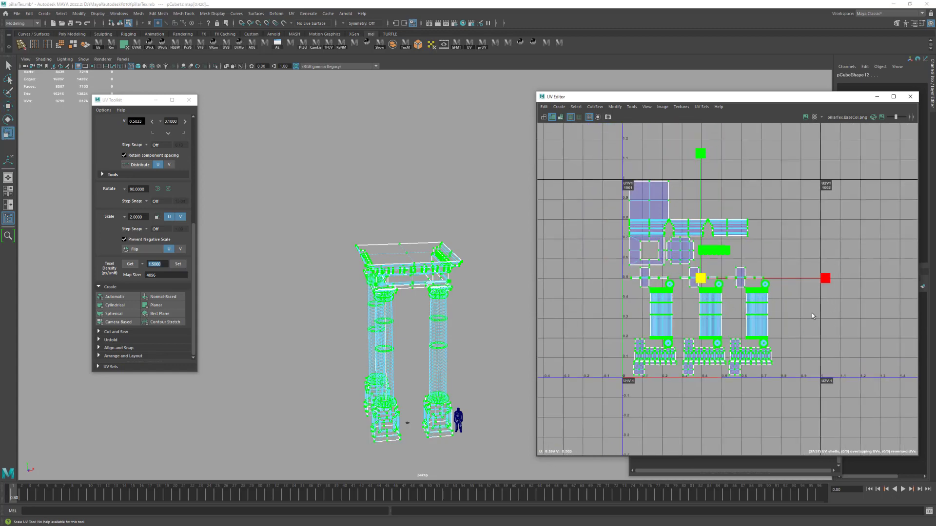
{"action": "scroll", "coordinate": [812, 313], "scroll_direction": "up", "scroll_amount": 1}
{"action": "key", "text": "space"}
Return to object mode, switch the viewport to shaded display and turn on the checker map for the structure
{"action": "key", "text": "F8"}
{"action": "left_click_drag", "start_coordinate": [439, 341], "coordinate": [497, 344], "text": "alt"}
{"action": "key", "text": "5"}
{"action": "left_click", "coordinate": [486, 315]}
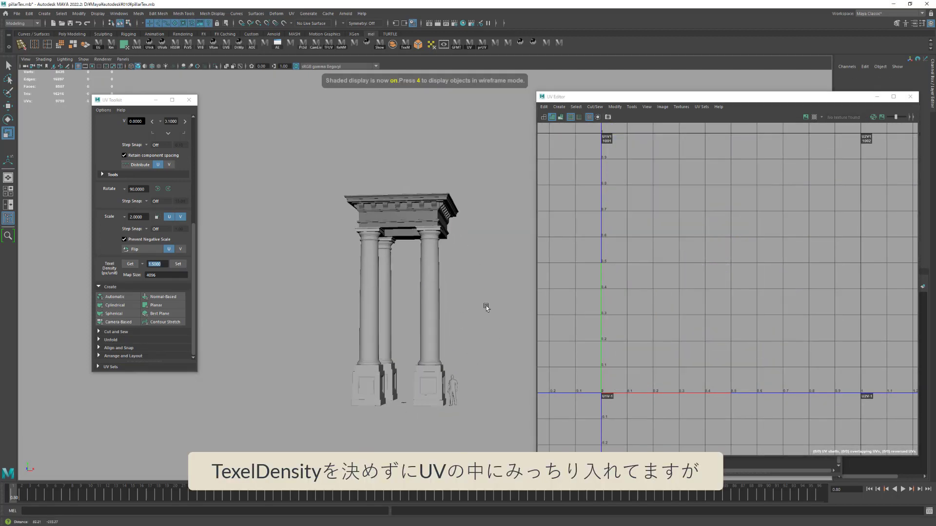
{"action": "left_click_drag", "start_coordinate": [418, 388], "coordinate": [258, 163]}
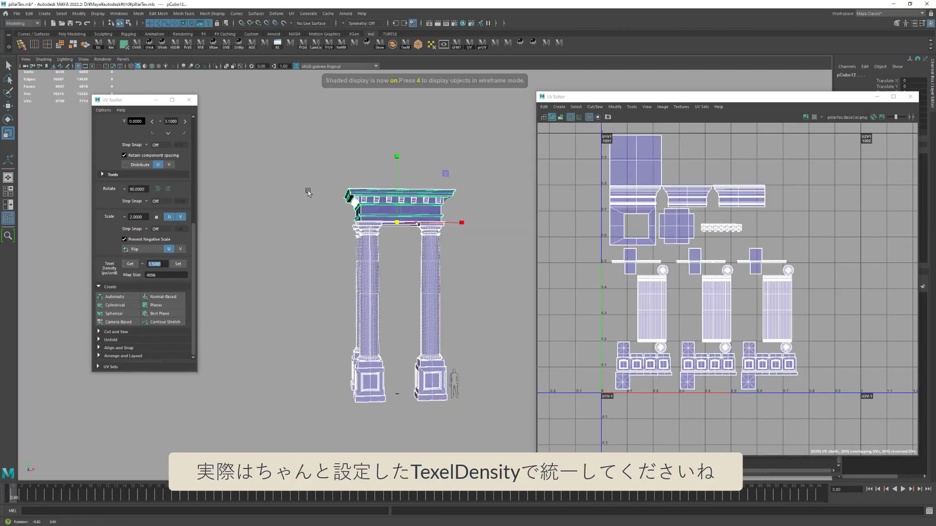
{"action": "left_click_drag", "start_coordinate": [302, 192], "coordinate": [336, 193], "text": "alt"}
{"action": "left_click", "coordinate": [485, 245]}
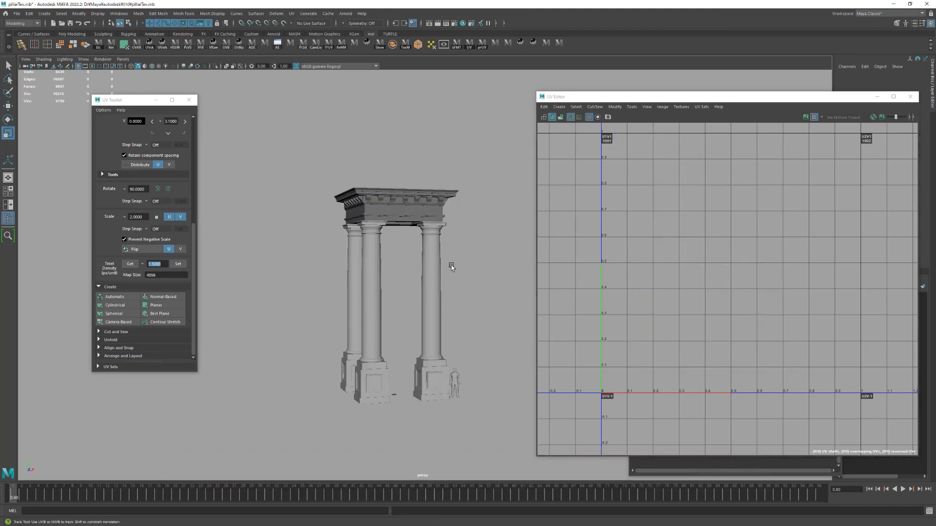
Select the whole structure and examine the checker map across the entablature, columns and bases
{"action": "scroll", "coordinate": [451, 265], "scroll_direction": "up", "scroll_amount": 5}
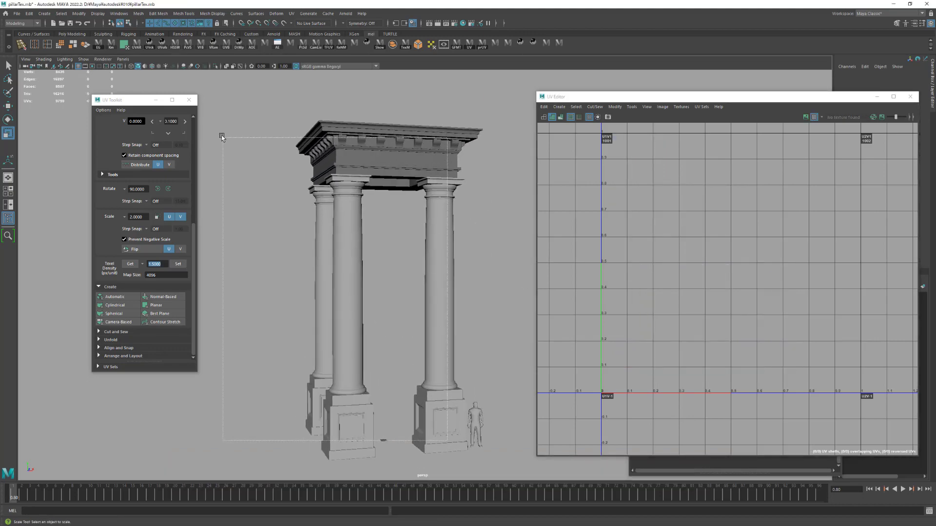
{"action": "left_click_drag", "start_coordinate": [224, 138], "coordinate": [224, 139]}
{"action": "left_click_drag", "start_coordinate": [439, 208], "coordinate": [485, 200], "text": "alt"}
{"action": "left_click", "coordinate": [822, 118]}
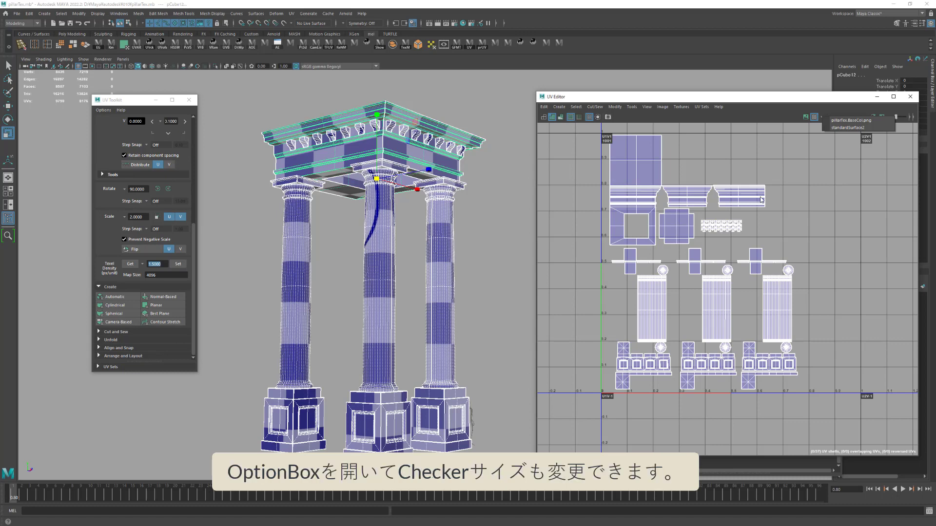
{"action": "left_click_drag", "start_coordinate": [472, 231], "coordinate": [478, 208], "text": "alt"}
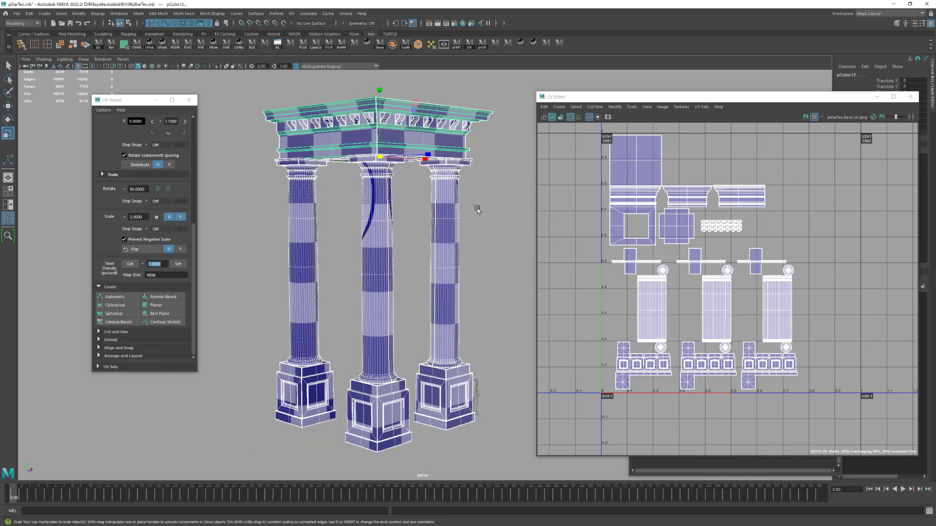
Turn off the built-in checker map, assign the lambert2 material to the structure in Hypershade and deselect it
{"action": "left_click", "coordinate": [814, 117]}
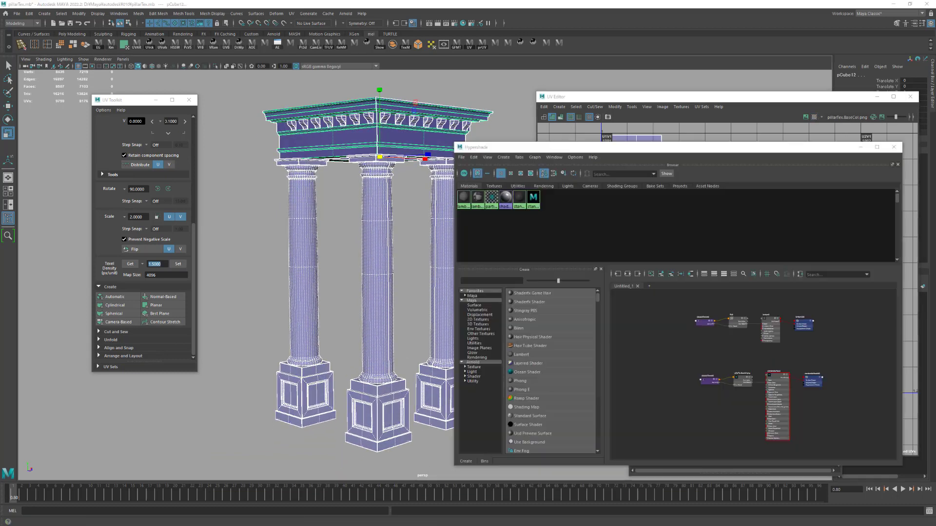
{"action": "scroll", "coordinate": [761, 321], "scroll_direction": "up", "scroll_amount": 5}
{"action": "right_click", "coordinate": [781, 336]}
{"action": "left_click", "coordinate": [780, 316]}
{"action": "left_click", "coordinate": [860, 147]}
{"action": "left_click", "coordinate": [494, 297]}
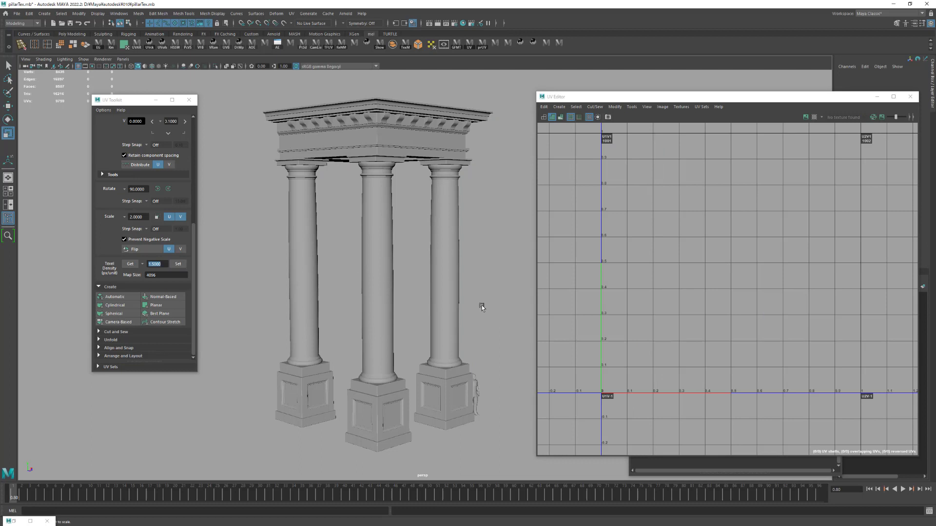
Switch the viewport to textured display, select one pillar to check its texture and bring Hypershade back up
{"action": "key", "text": "6"}
{"action": "left_click", "coordinate": [454, 303]}
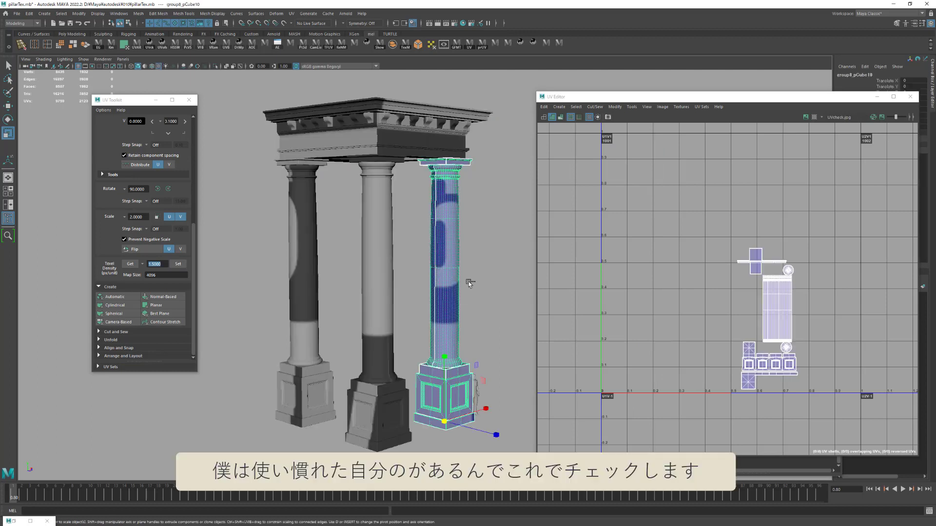
{"action": "key", "text": "ctrl+a"}
{"action": "left_click", "coordinate": [795, 118]}
{"action": "key", "text": "space"}
{"action": "left_click_drag", "start_coordinate": [477, 276], "coordinate": [459, 281]}
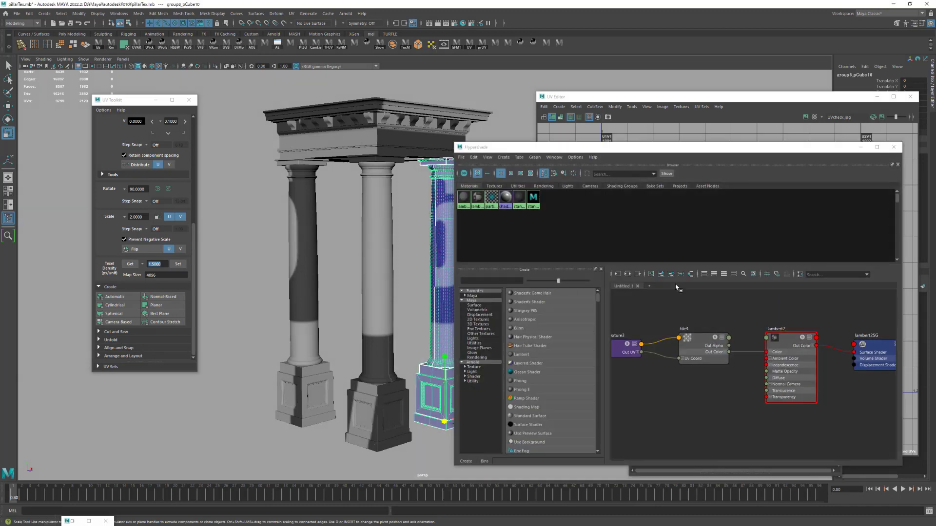
Open the 2D placement attributes of lambert2's file texture and set Repeat UV to 30 in both directions
{"action": "left_click", "coordinate": [785, 342]}
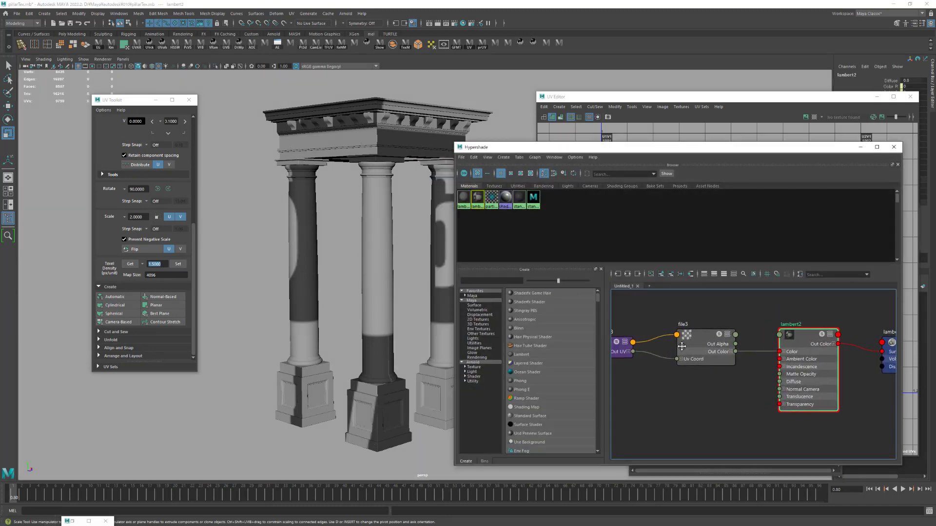
{"action": "double_click", "coordinate": [654, 346]}
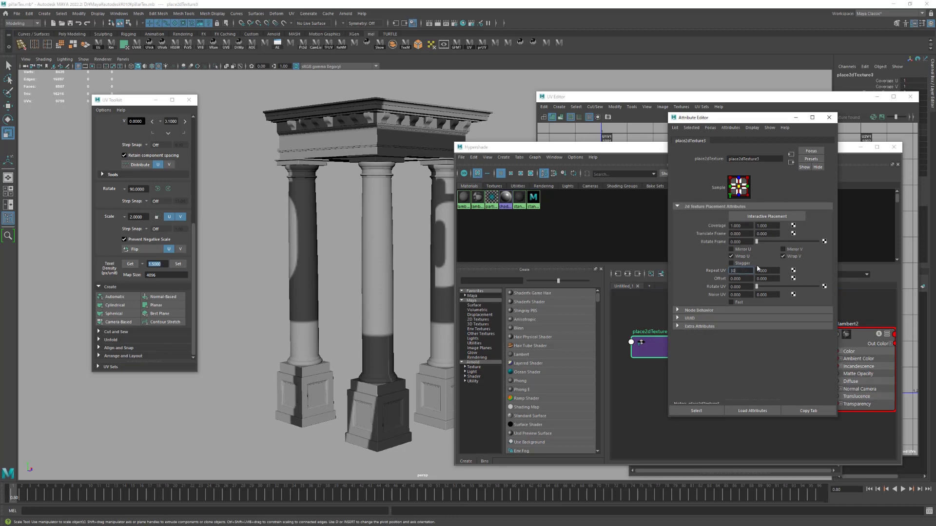
{"action": "type", "text": "30"}
{"action": "key", "text": "Tab"}
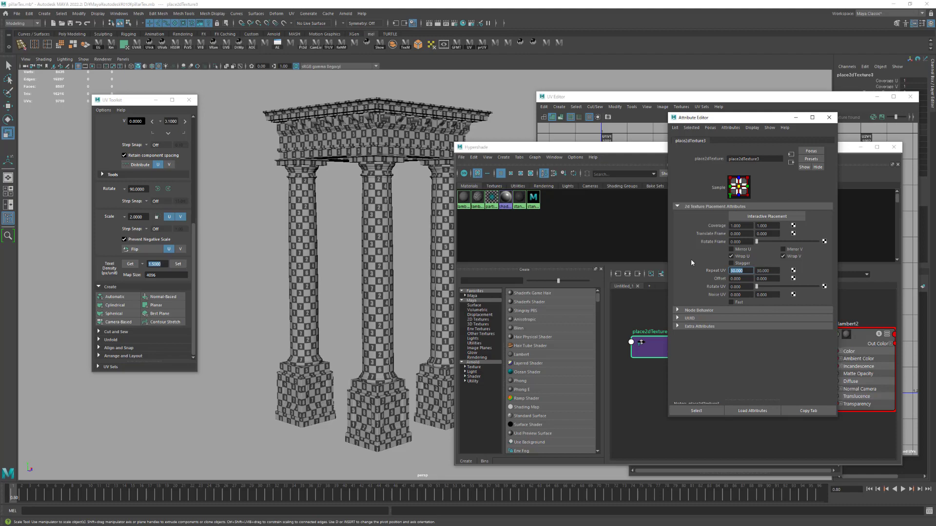
Set the checker texture's Repeat UV to 50 by 50 and close the Attribute Editor and Hypershade
{"action": "type", "text": "50"}
{"action": "key", "text": "Tab"}
{"action": "type", "text": "50"}
{"action": "key", "text": "Return"}
{"action": "left_click", "coordinate": [829, 117]}
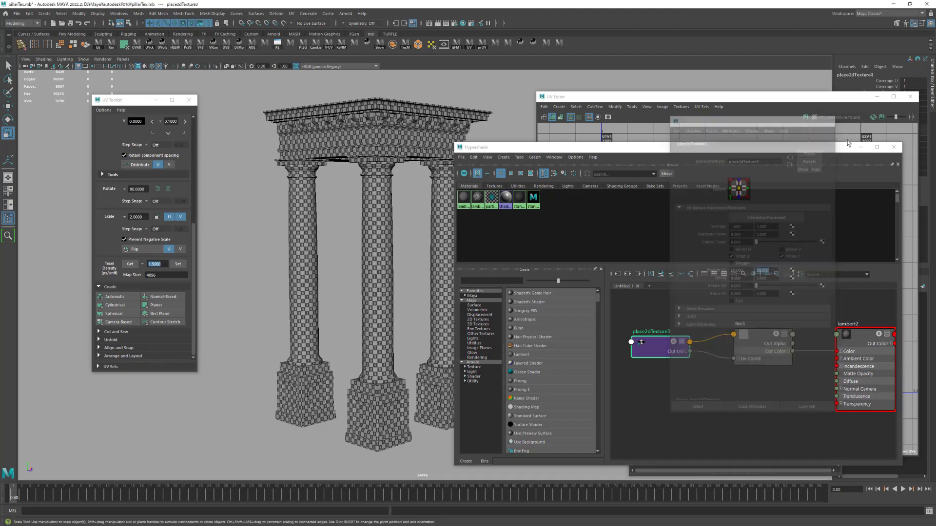
{"action": "left_click", "coordinate": [893, 147]}
Examine the numbered checker's orientation and density on the capitals, entablature underside, brackets and column bases
{"action": "scroll", "coordinate": [487, 299], "scroll_direction": "up", "scroll_amount": 8}
{"action": "scroll", "coordinate": [470, 356], "scroll_direction": "down", "scroll_amount": 3}
{"action": "scroll", "coordinate": [420, 243], "scroll_direction": "up", "scroll_amount": 8}
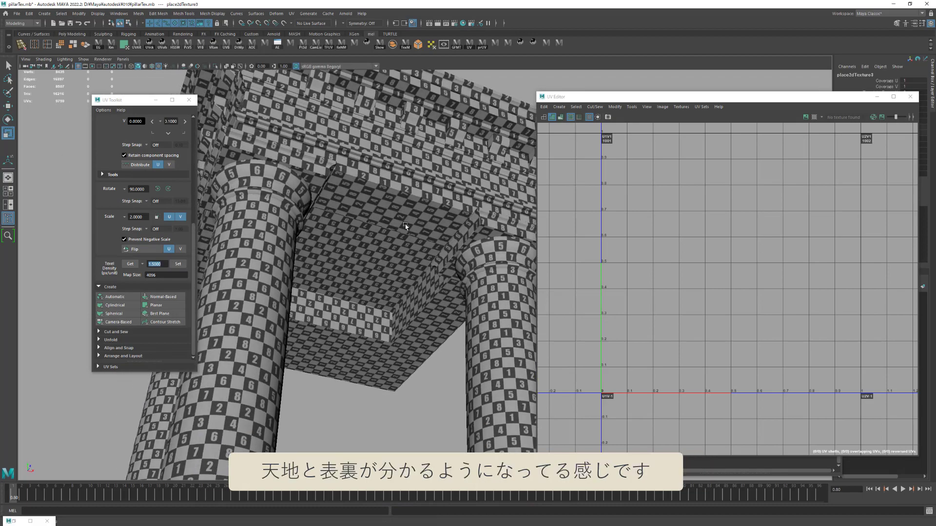
{"action": "scroll", "coordinate": [407, 241], "scroll_direction": "down", "scroll_amount": 3}
{"action": "scroll", "coordinate": [396, 239], "scroll_direction": "up", "scroll_amount": 4}
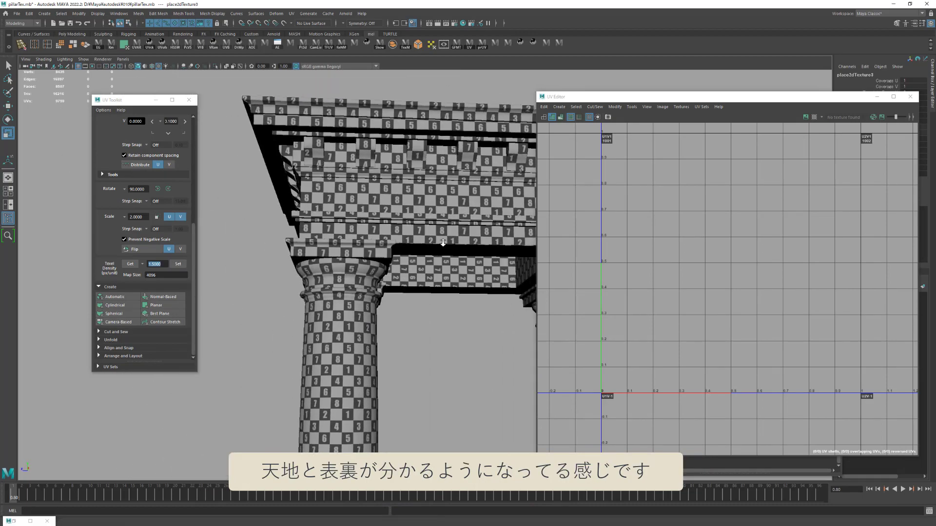
{"action": "scroll", "coordinate": [390, 241], "scroll_direction": "down", "scroll_amount": 2}
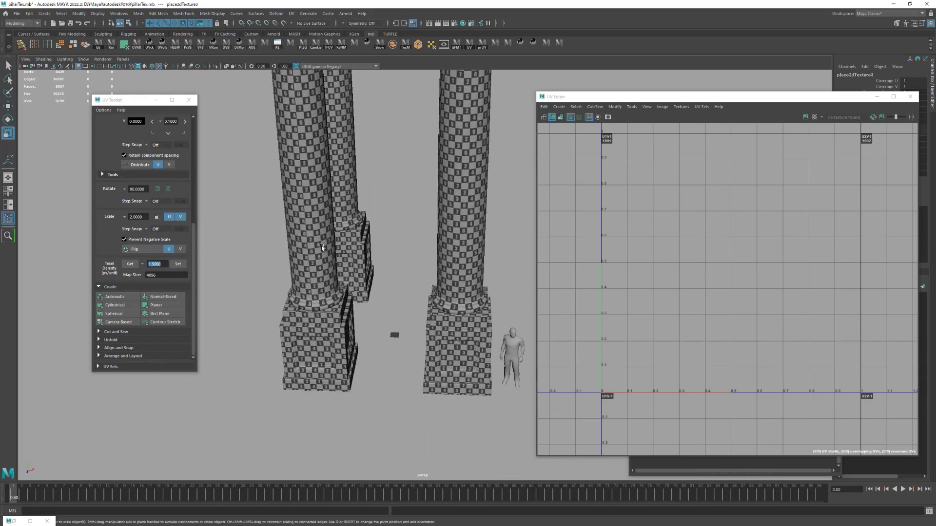